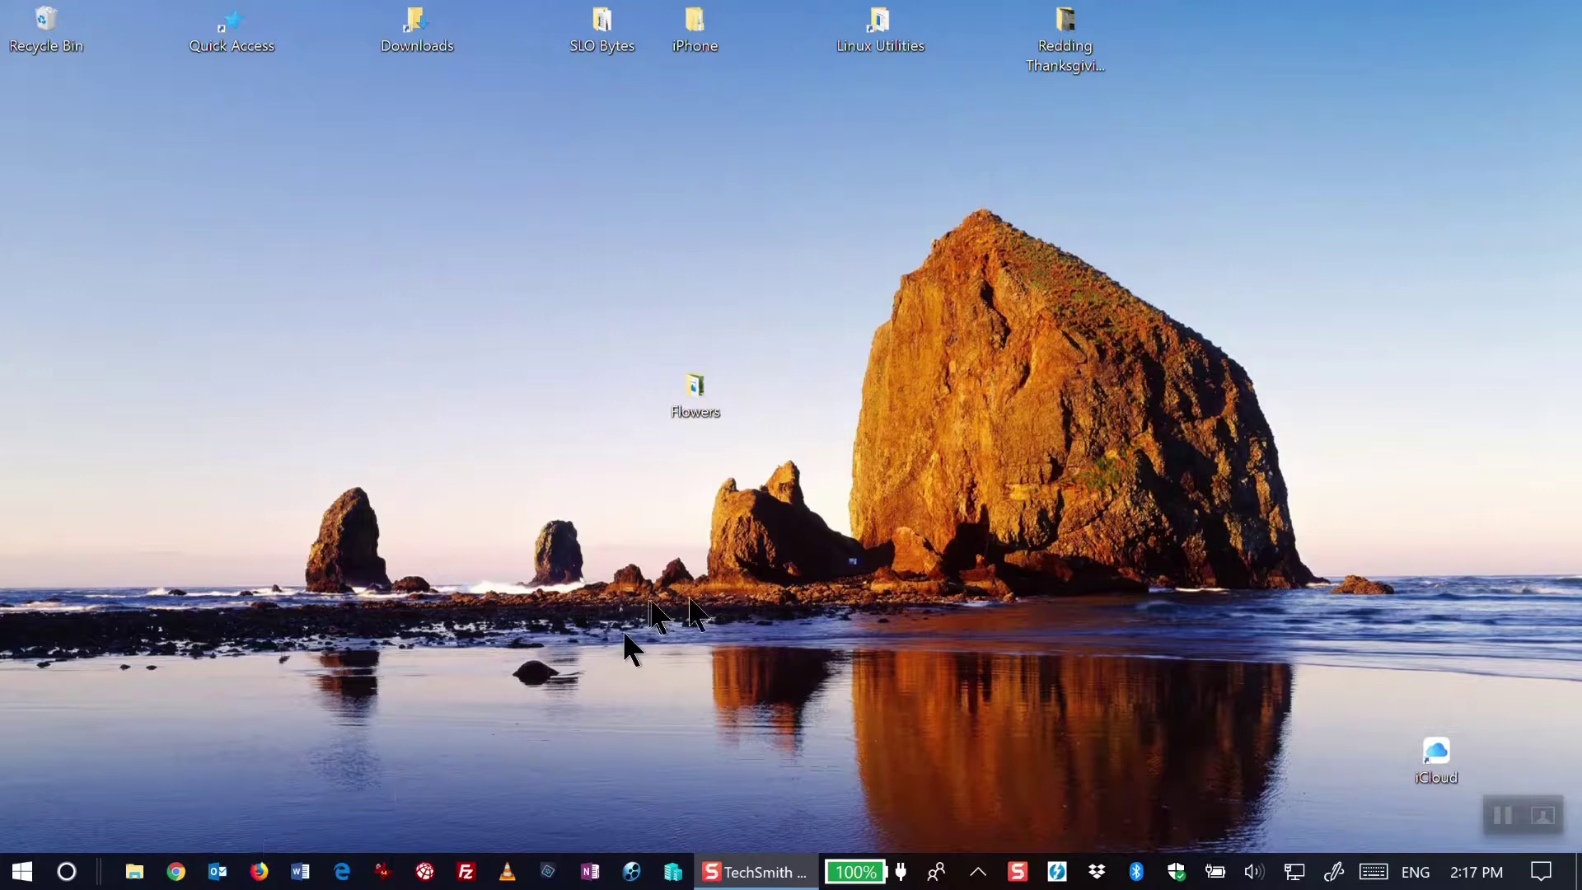
# Open the desktop's Flowers folder and view P1170723.RW2 in IrfanView
pyautogui.doubleClick(697, 405)
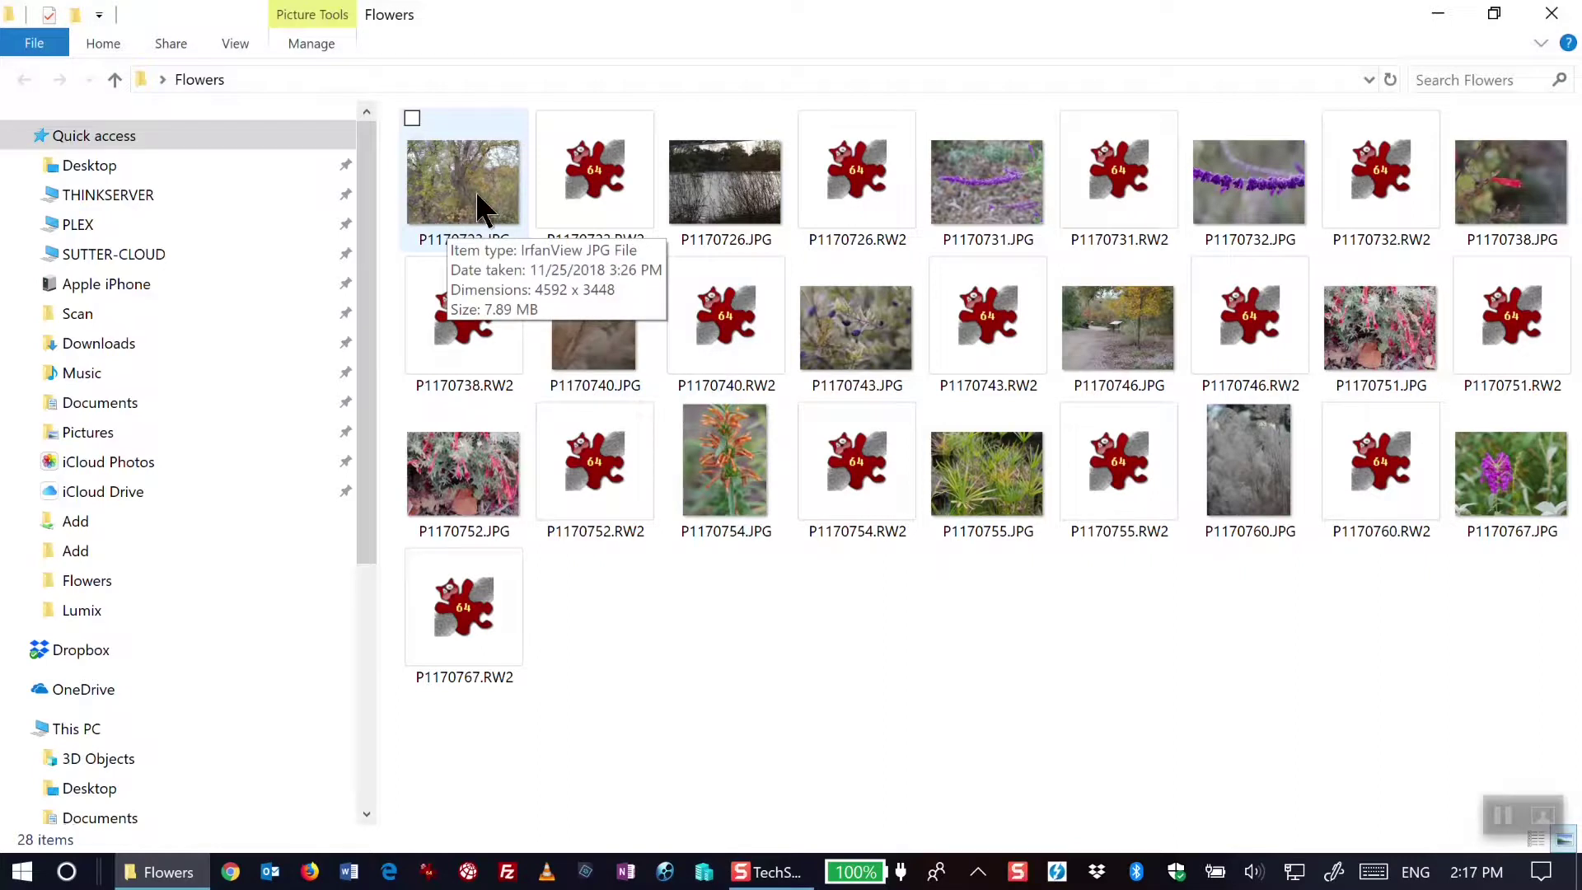
pyautogui.doubleClick(595, 190)
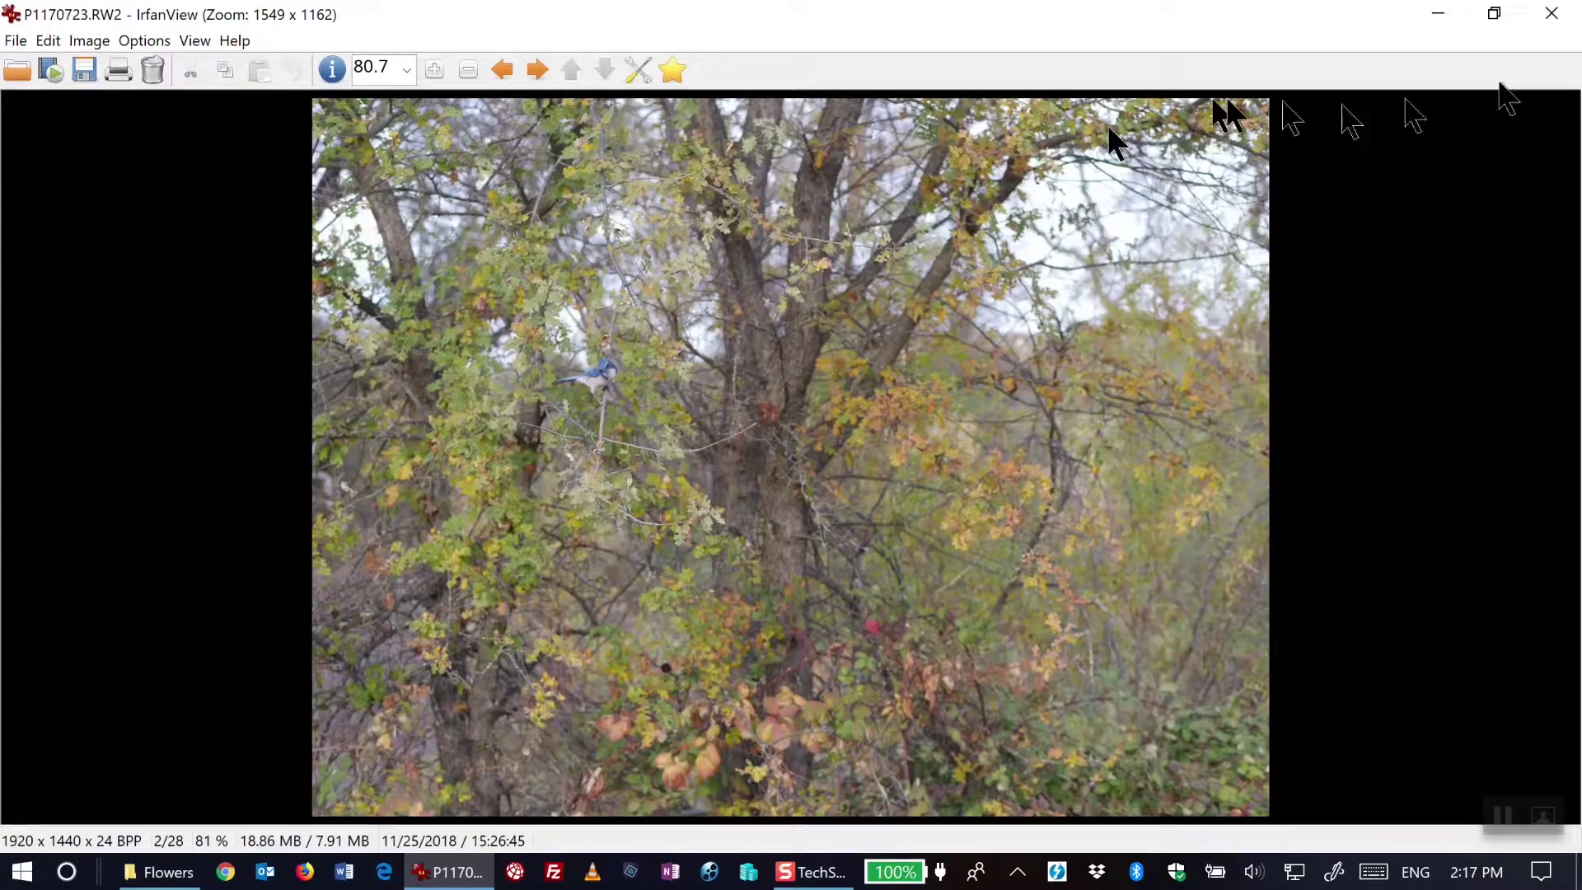
pyautogui.click(1552, 18)
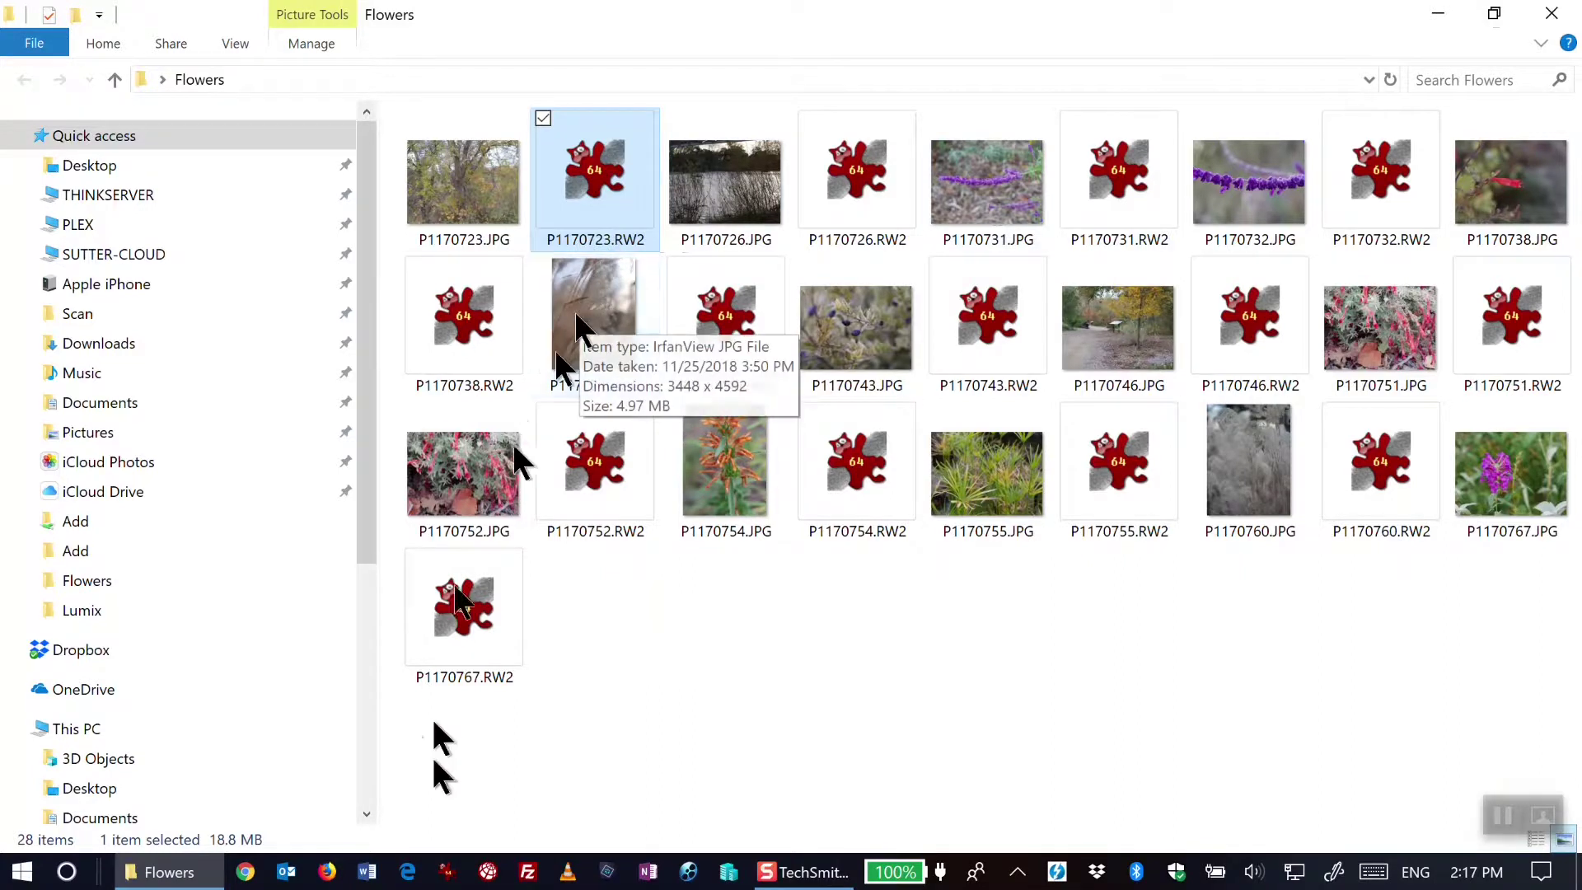
# Launch IrfanView Thumbnails via a 'thumb' search and browse to Desktop > Flowers
pyautogui.click(68, 872)
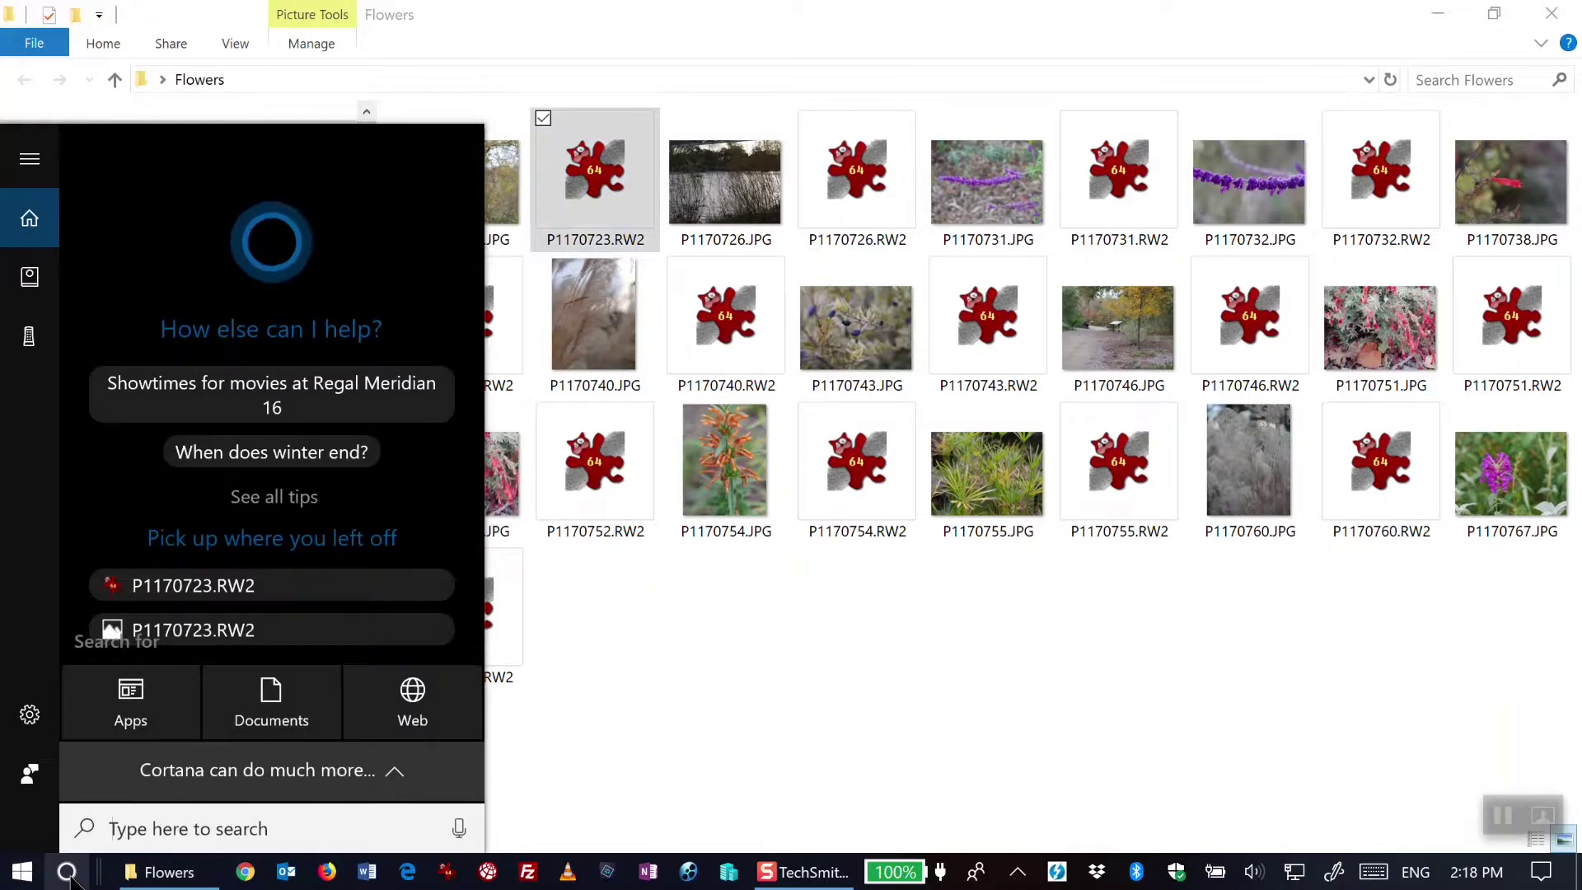
pyautogui.write('thumb')
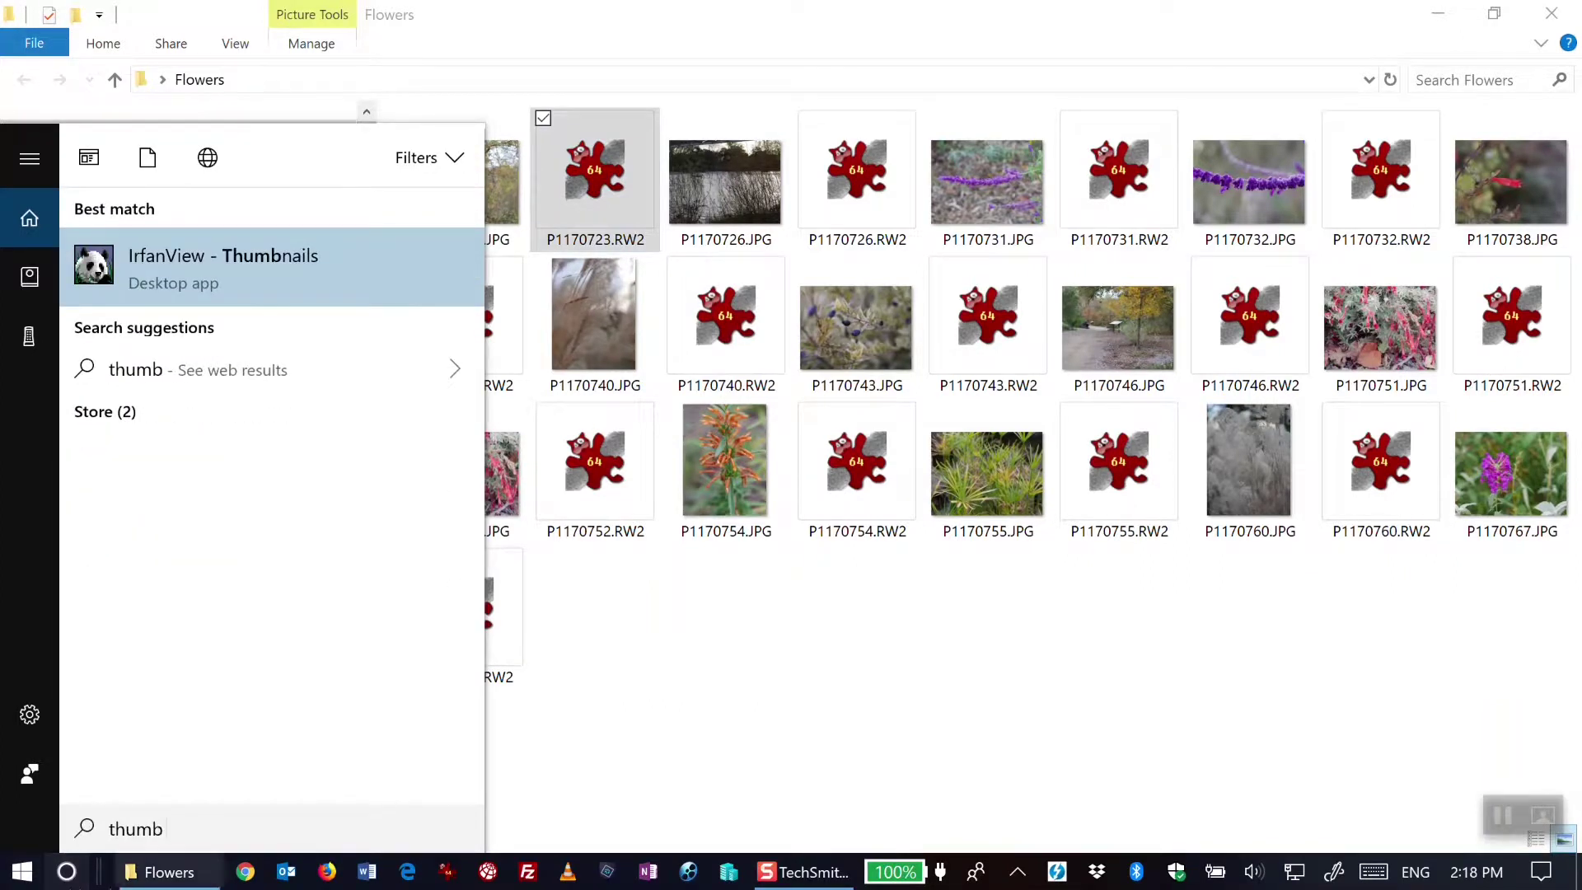
pyautogui.click(241, 272)
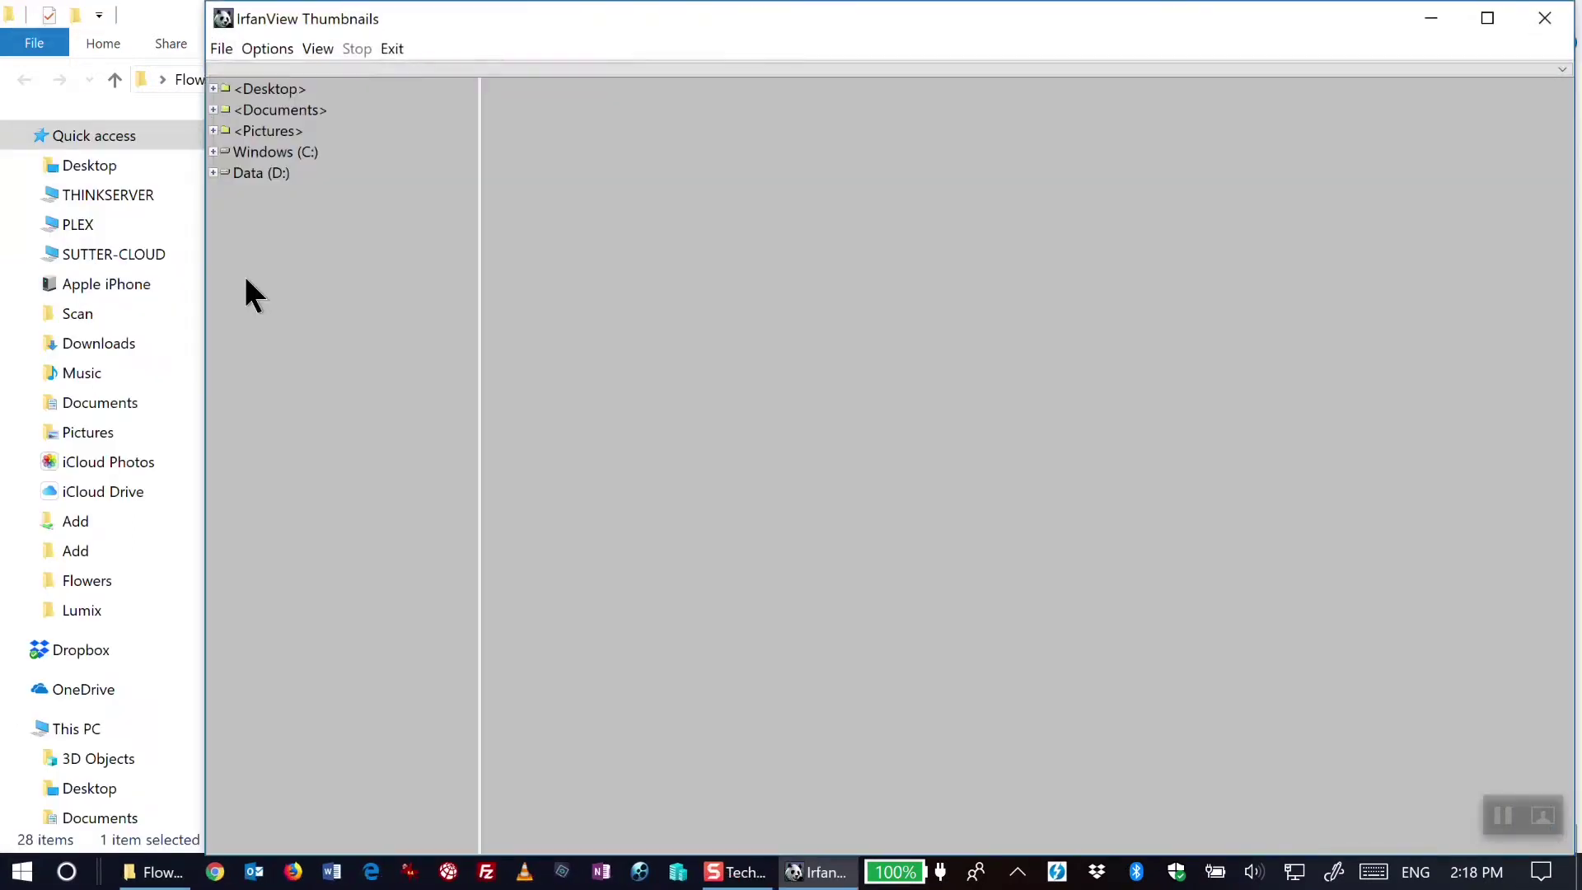
pyautogui.click(214, 88)
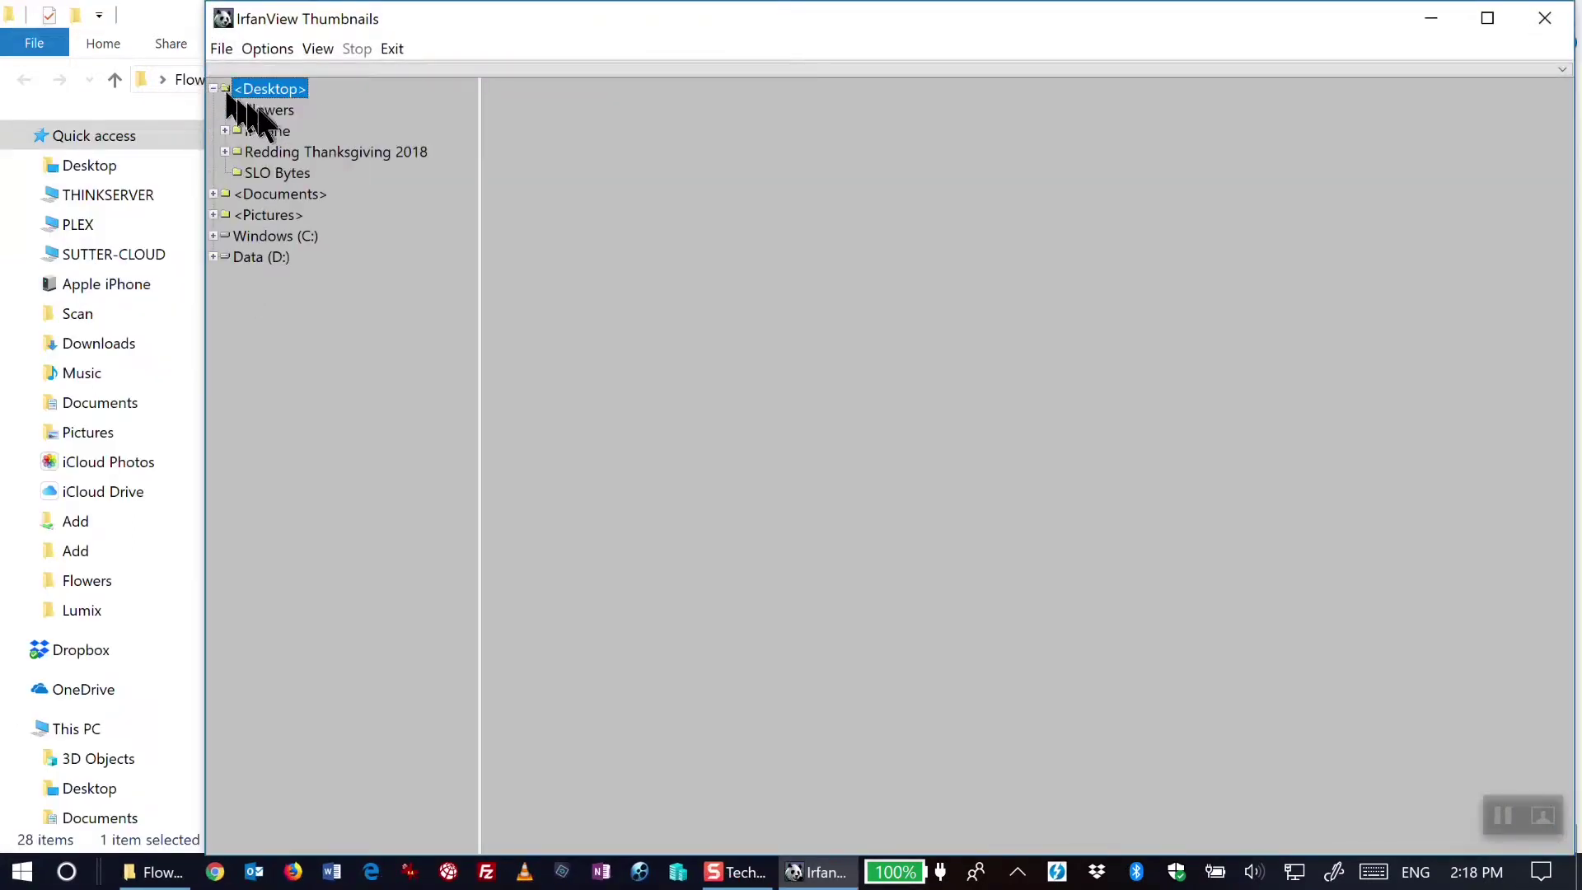
pyautogui.click(260, 109)
# Open P1170723.JPG full-size from its thumbnail
pyautogui.moveTo(742, 352)
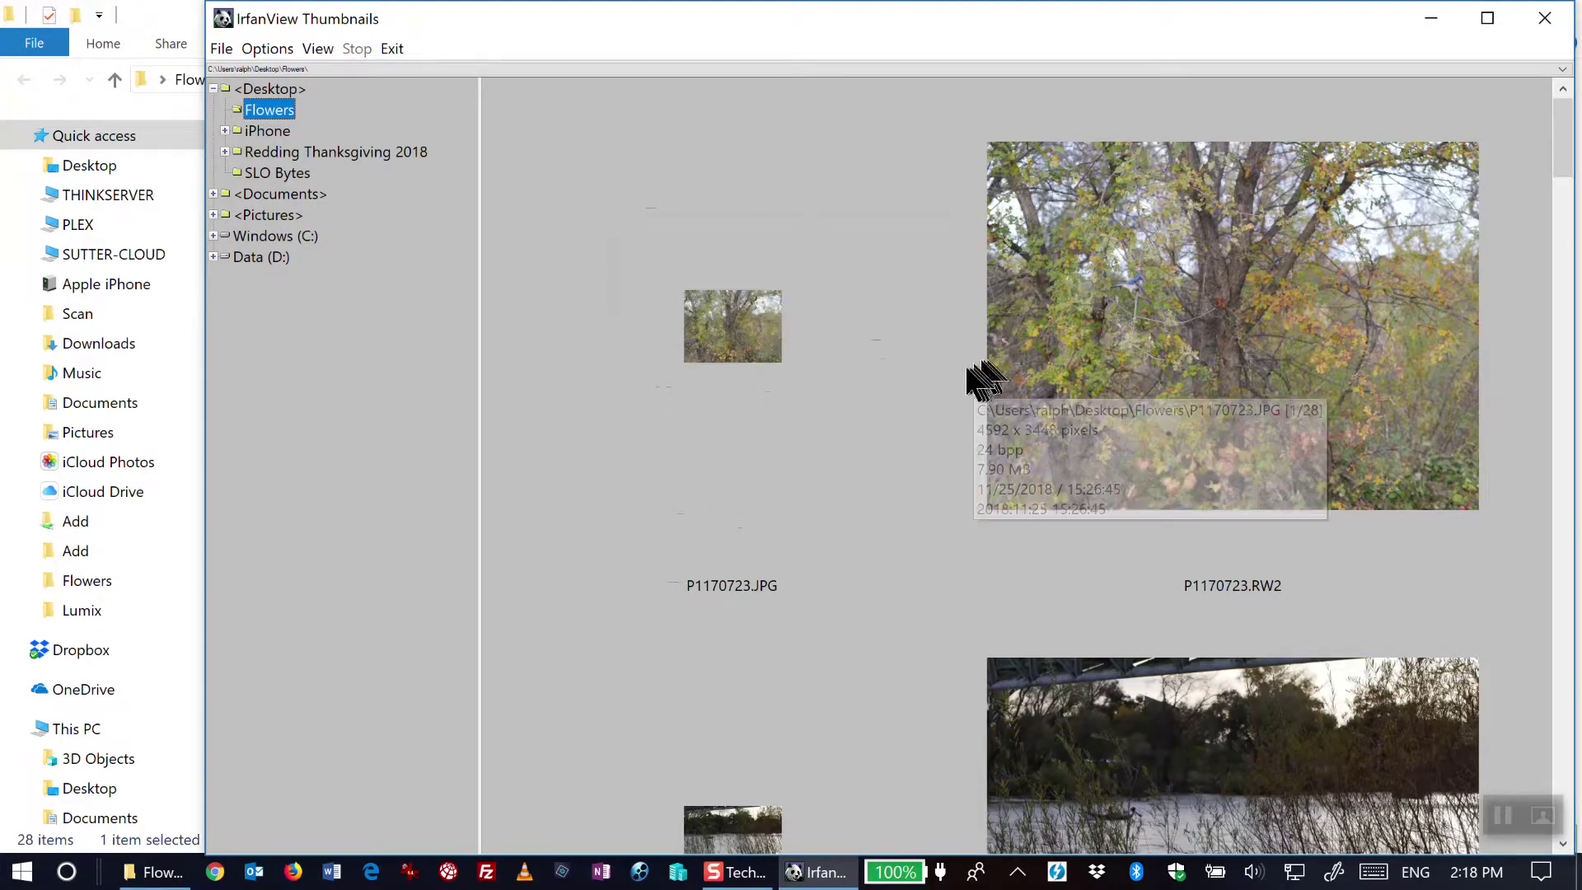
pyautogui.moveTo(1161, 295)
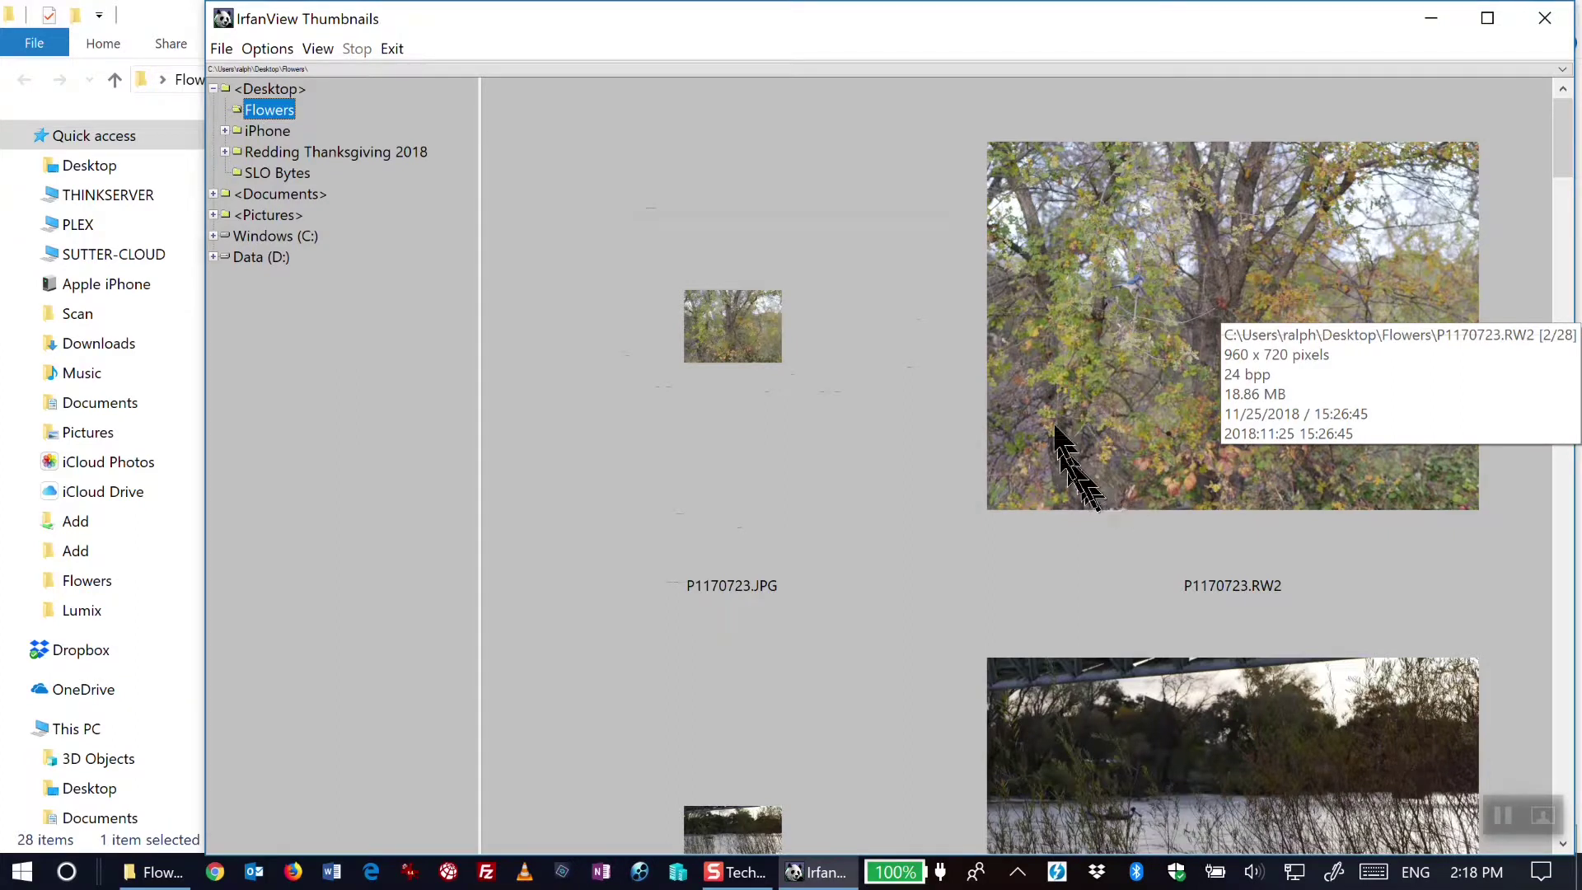
pyautogui.moveTo(742, 326)
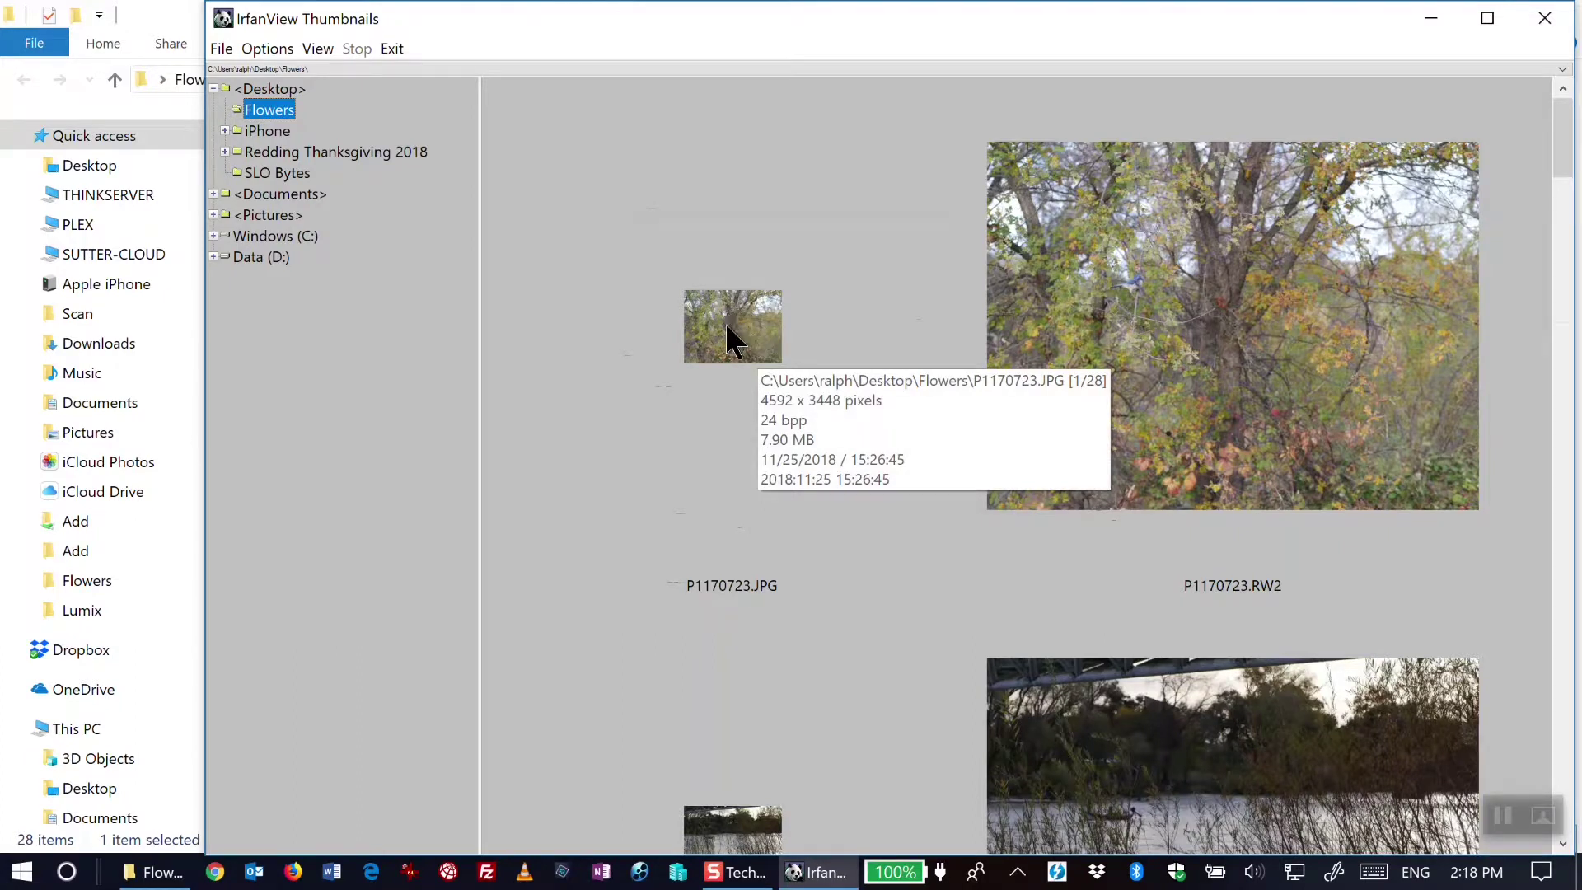
pyautogui.doubleClick(727, 338)
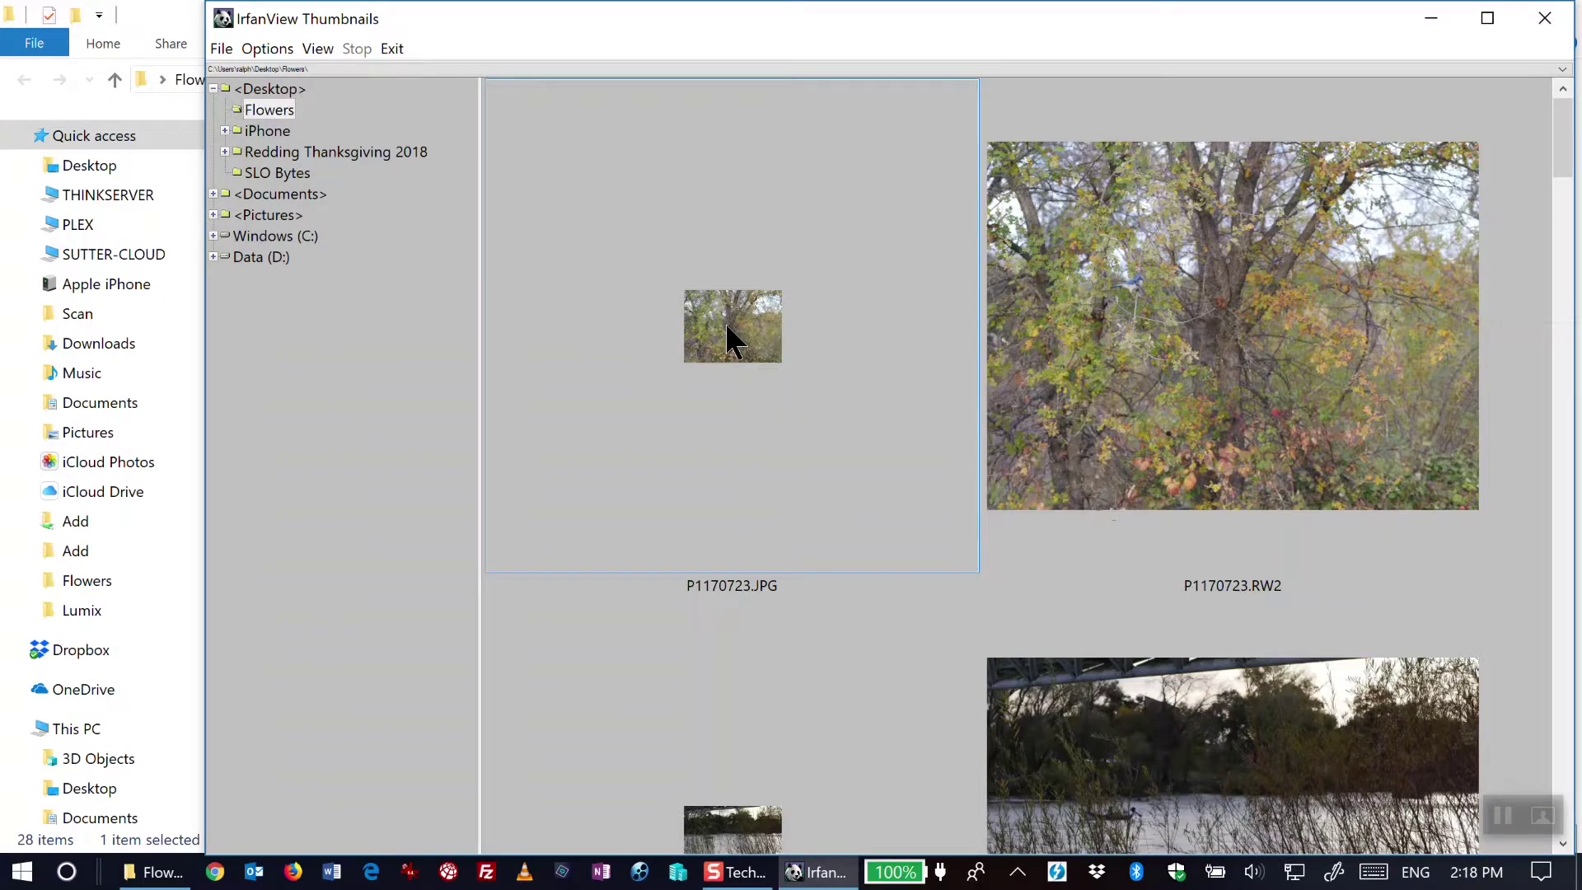
# Close the JPG, view P1170723.RW2 full-size and close it, then open the Options menu
pyautogui.click(1555, 15)
pyautogui.doubleClick(1237, 322)
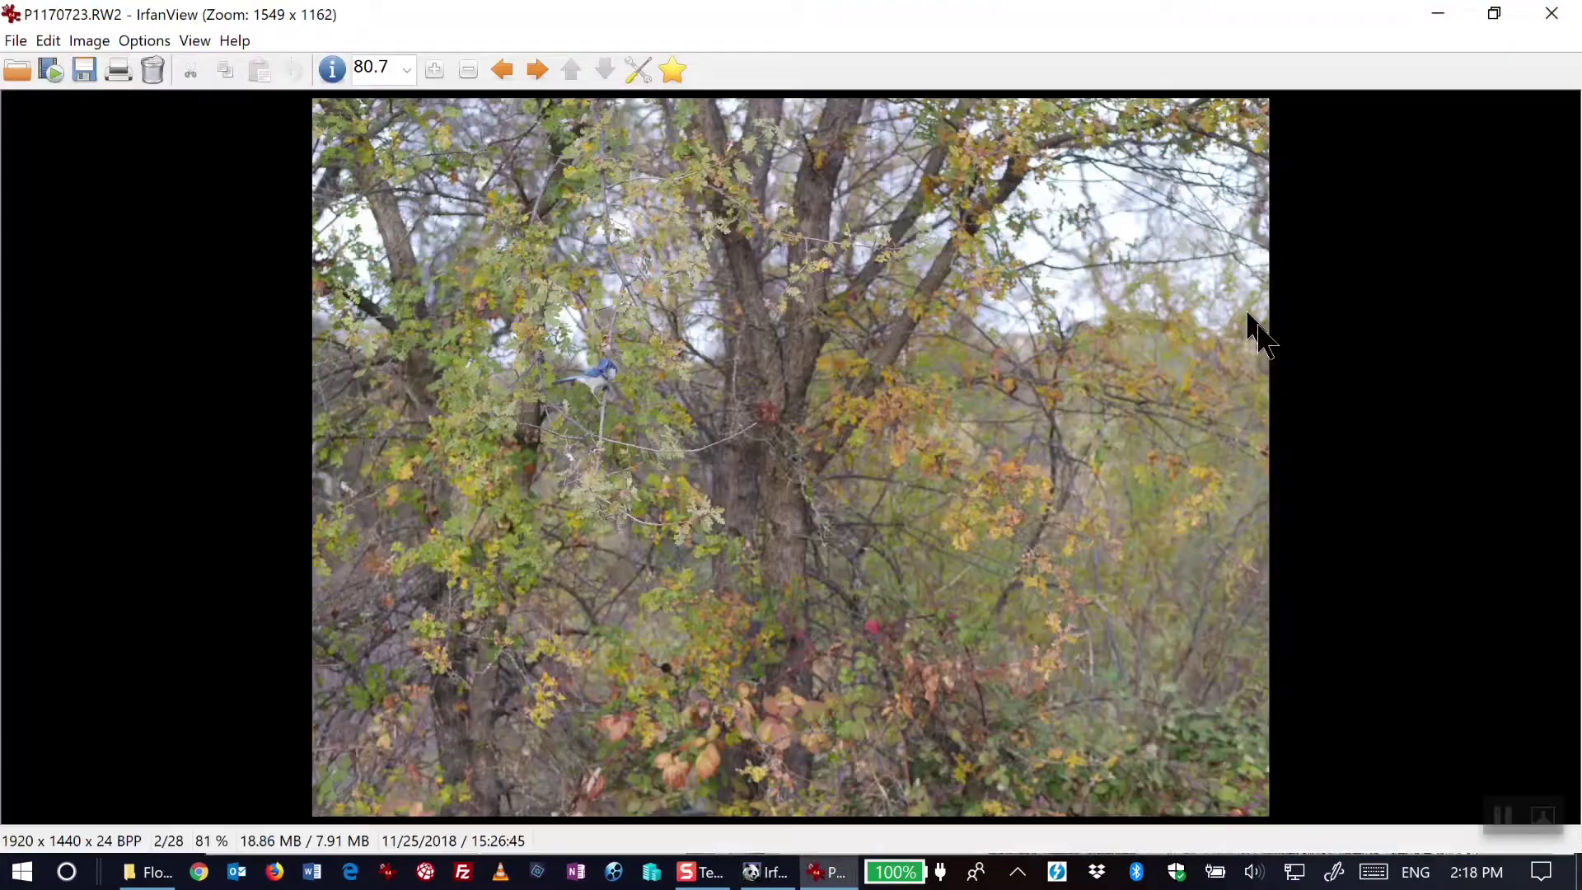
pyautogui.click(1549, 15)
pyautogui.moveTo(1008, 297)
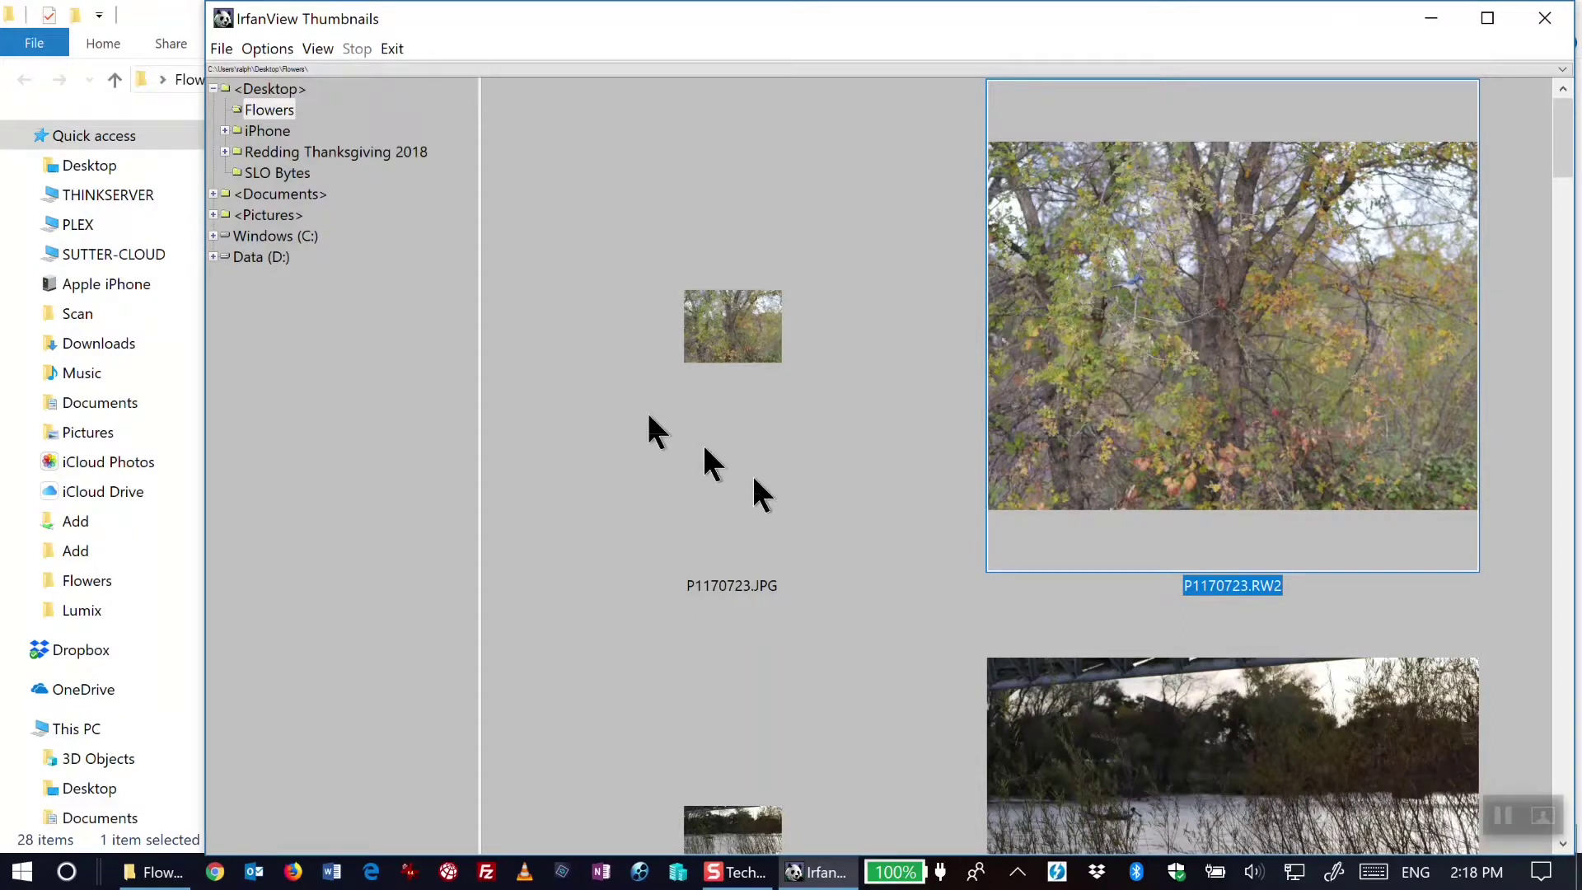
pyautogui.click(275, 49)
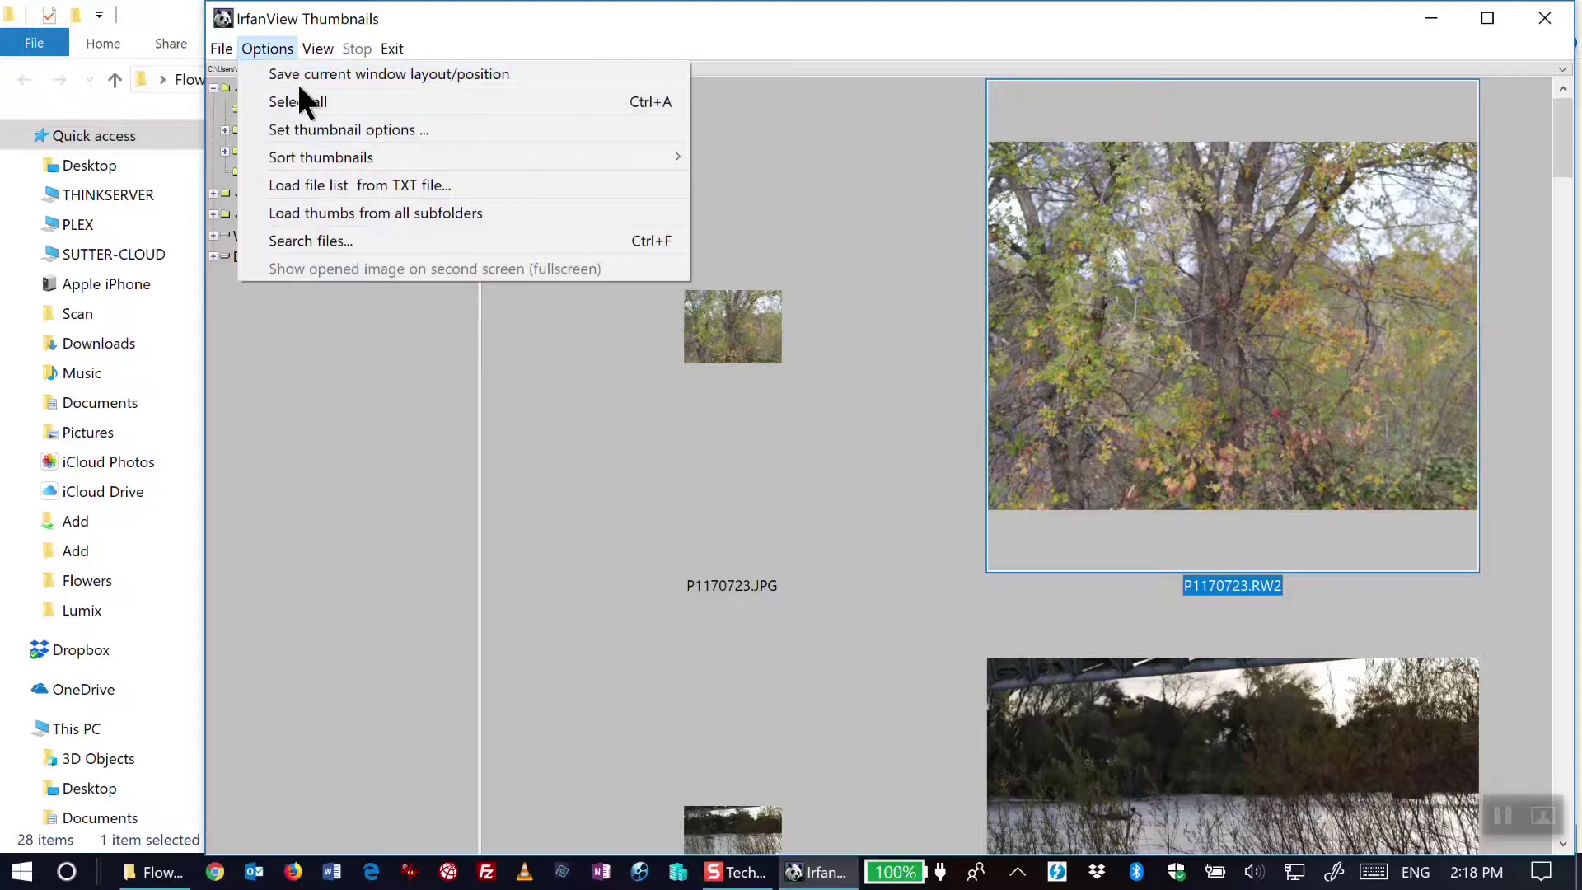
# Keep 800 x 800 thumbnails, enable Stretch smaller images to thumbnail size, and close the browser
pyautogui.click(272, 130)
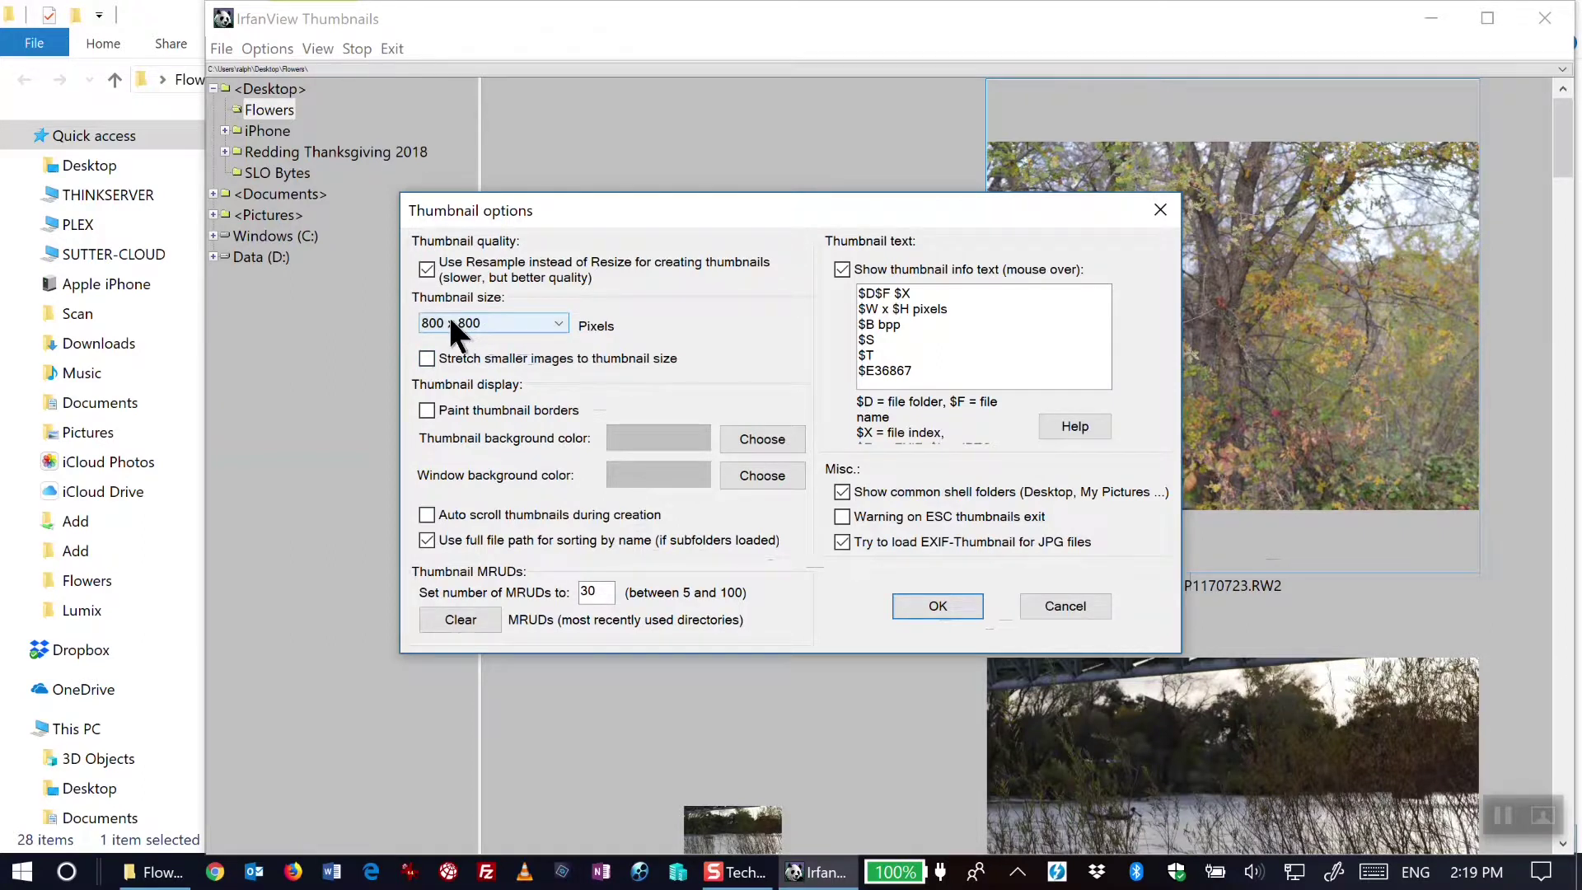
pyautogui.click(561, 321)
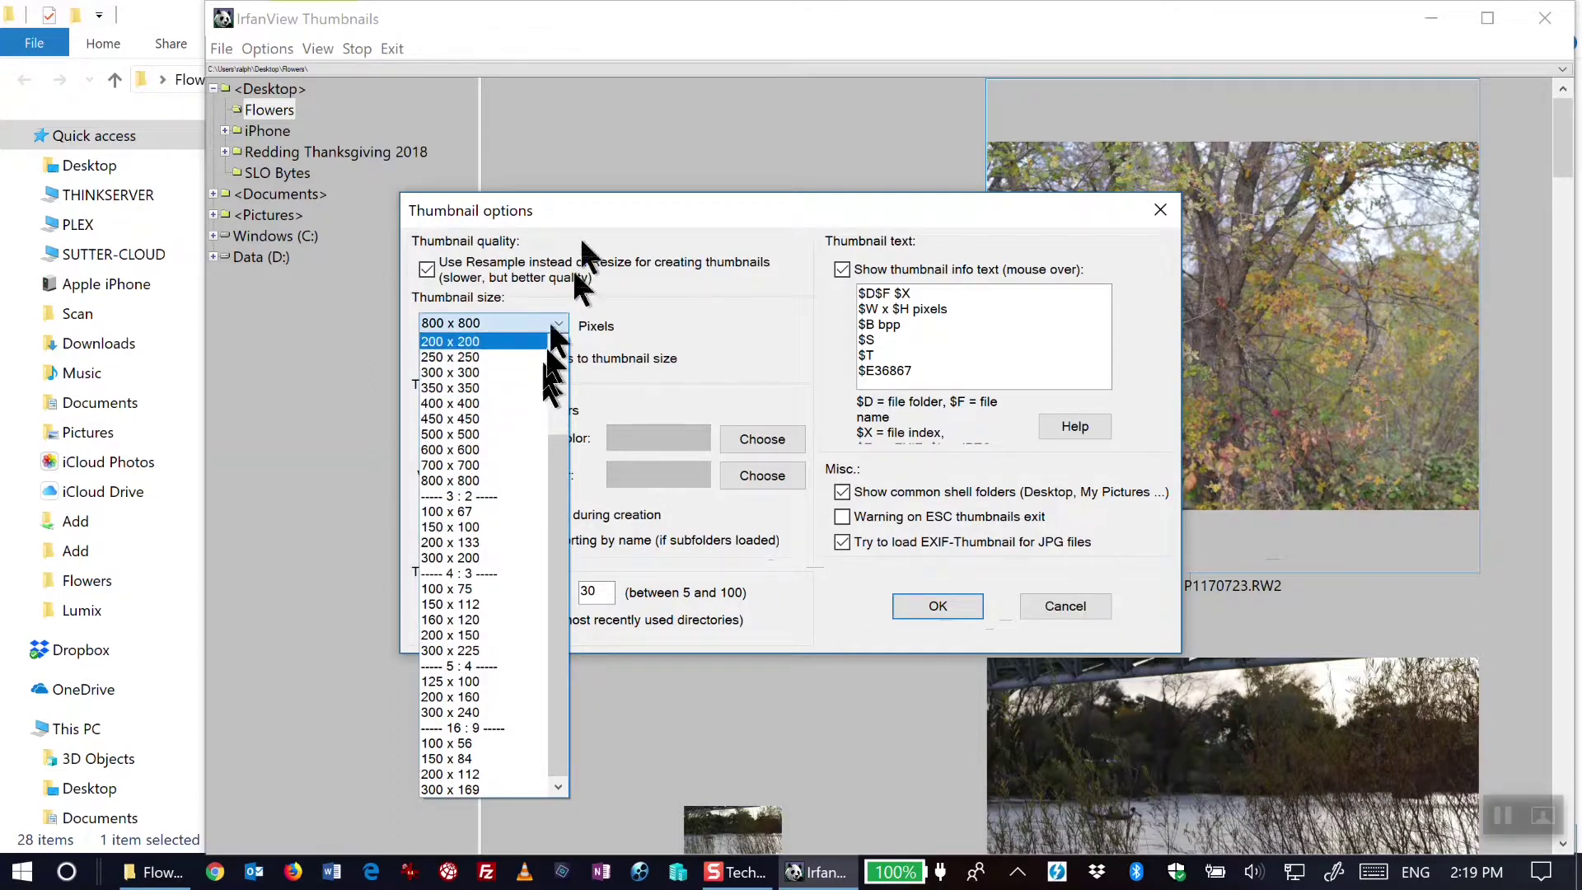
pyautogui.click(715, 208)
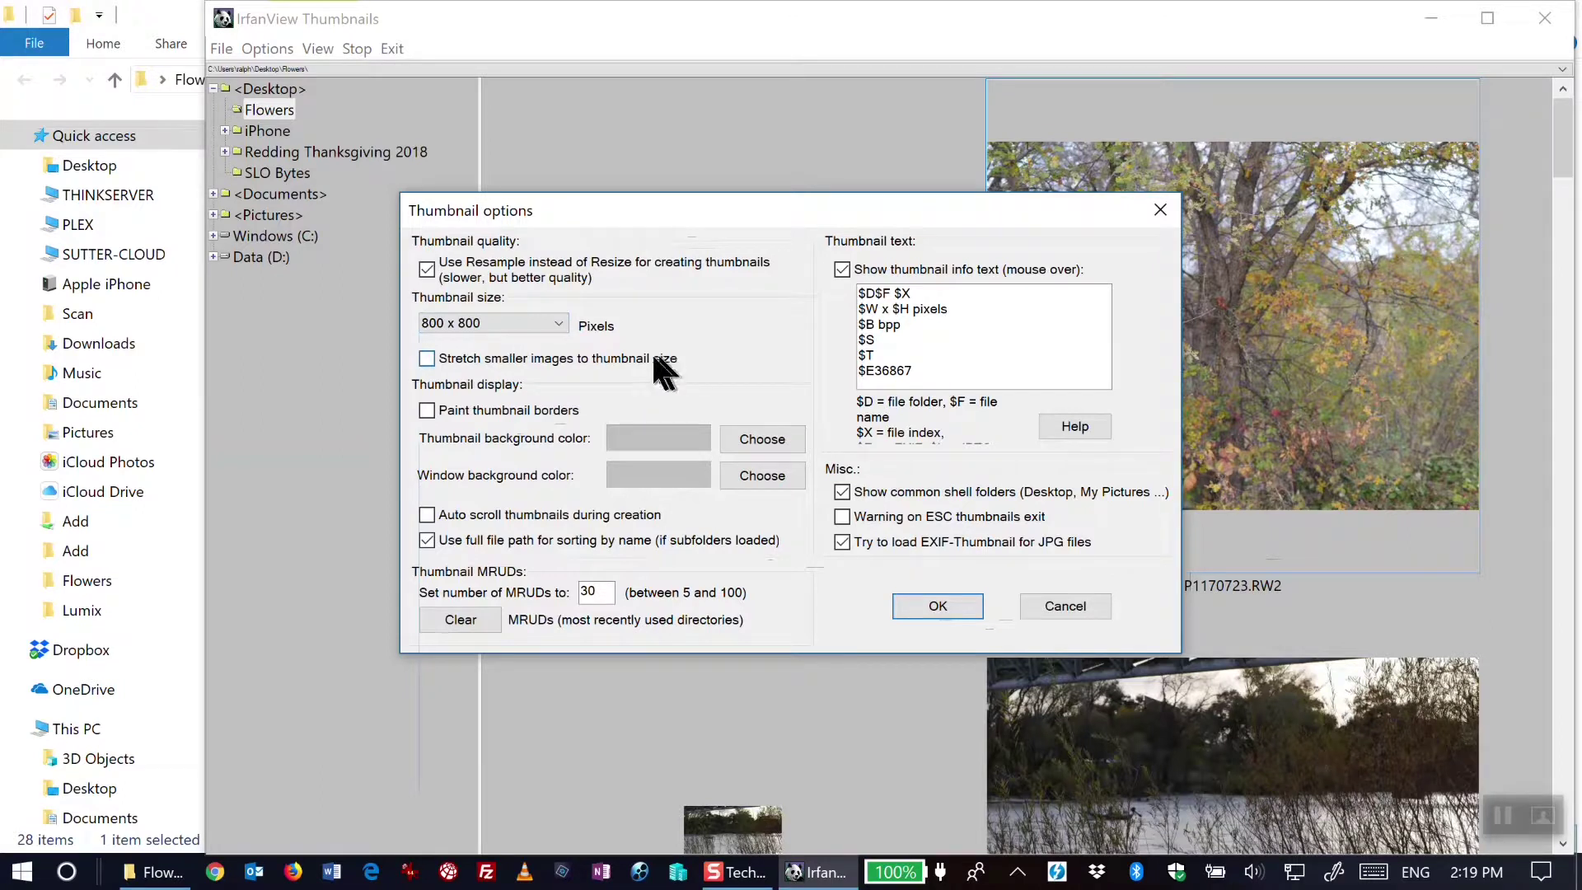
pyautogui.click(427, 358)
pyautogui.click(943, 606)
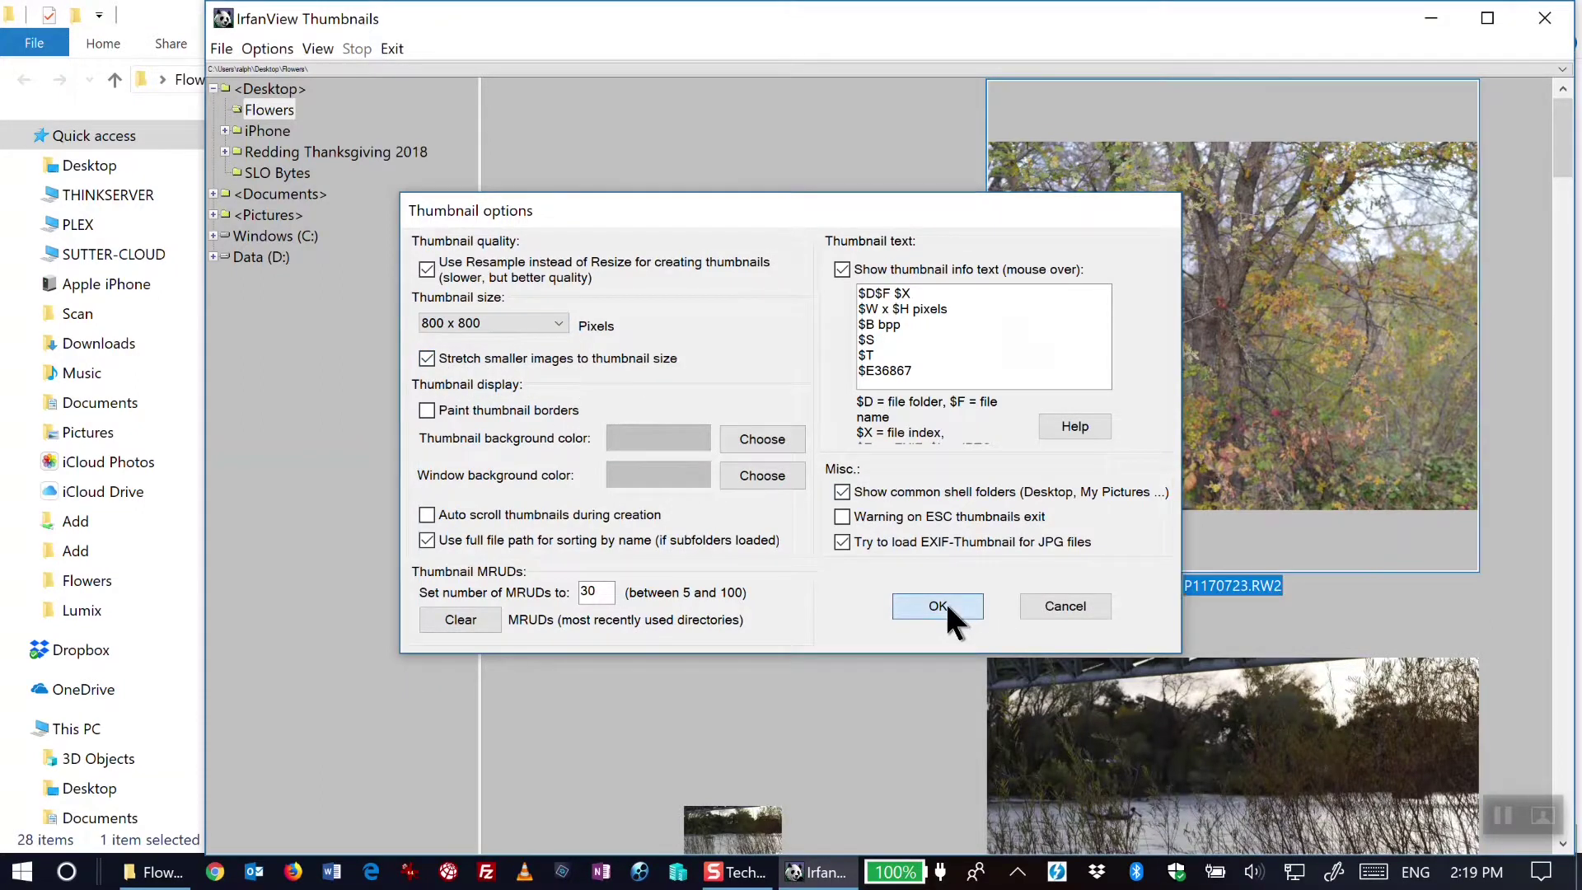
pyautogui.click(1556, 24)
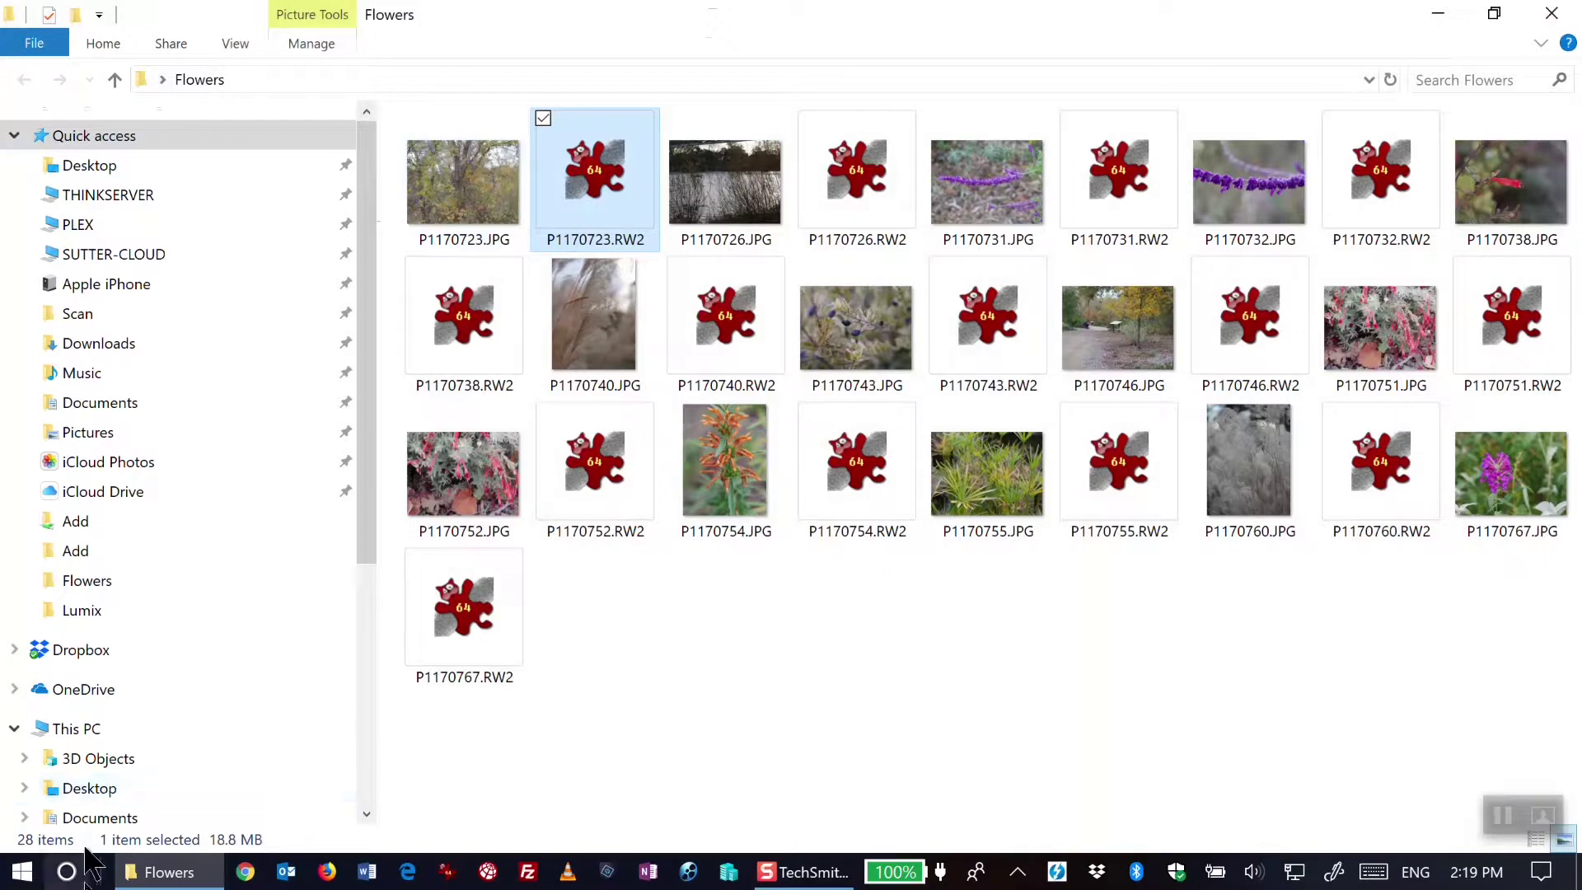
# Relaunch IrfanView Thumbnails via 'thum' and show Desktop > Flowers as stretched 800 x 800 previews
pyautogui.click(67, 872)
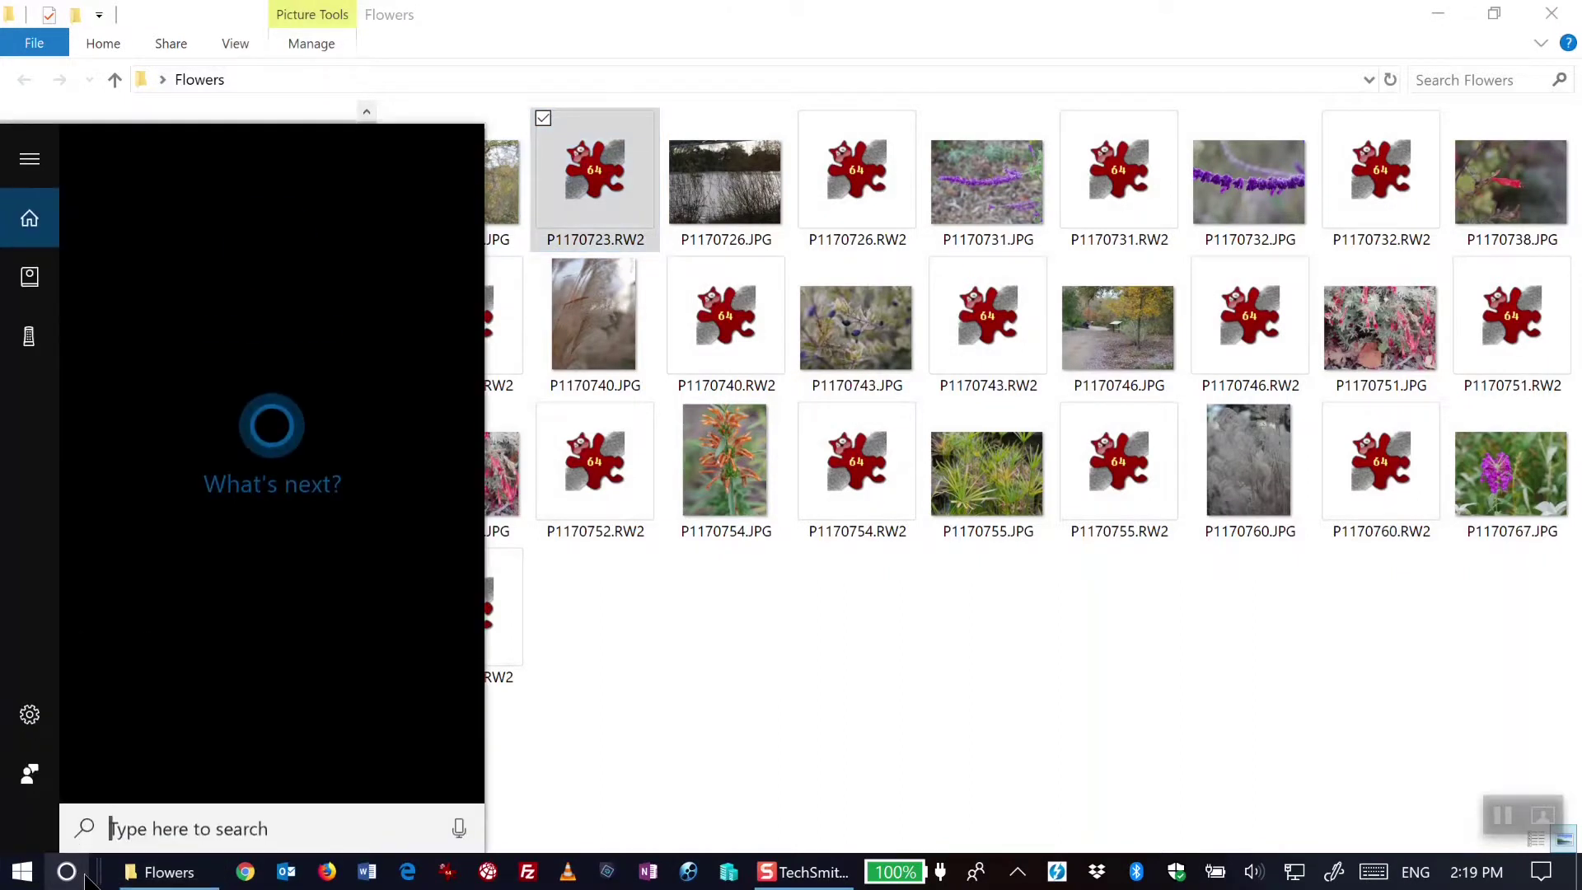
pyautogui.write('thum')
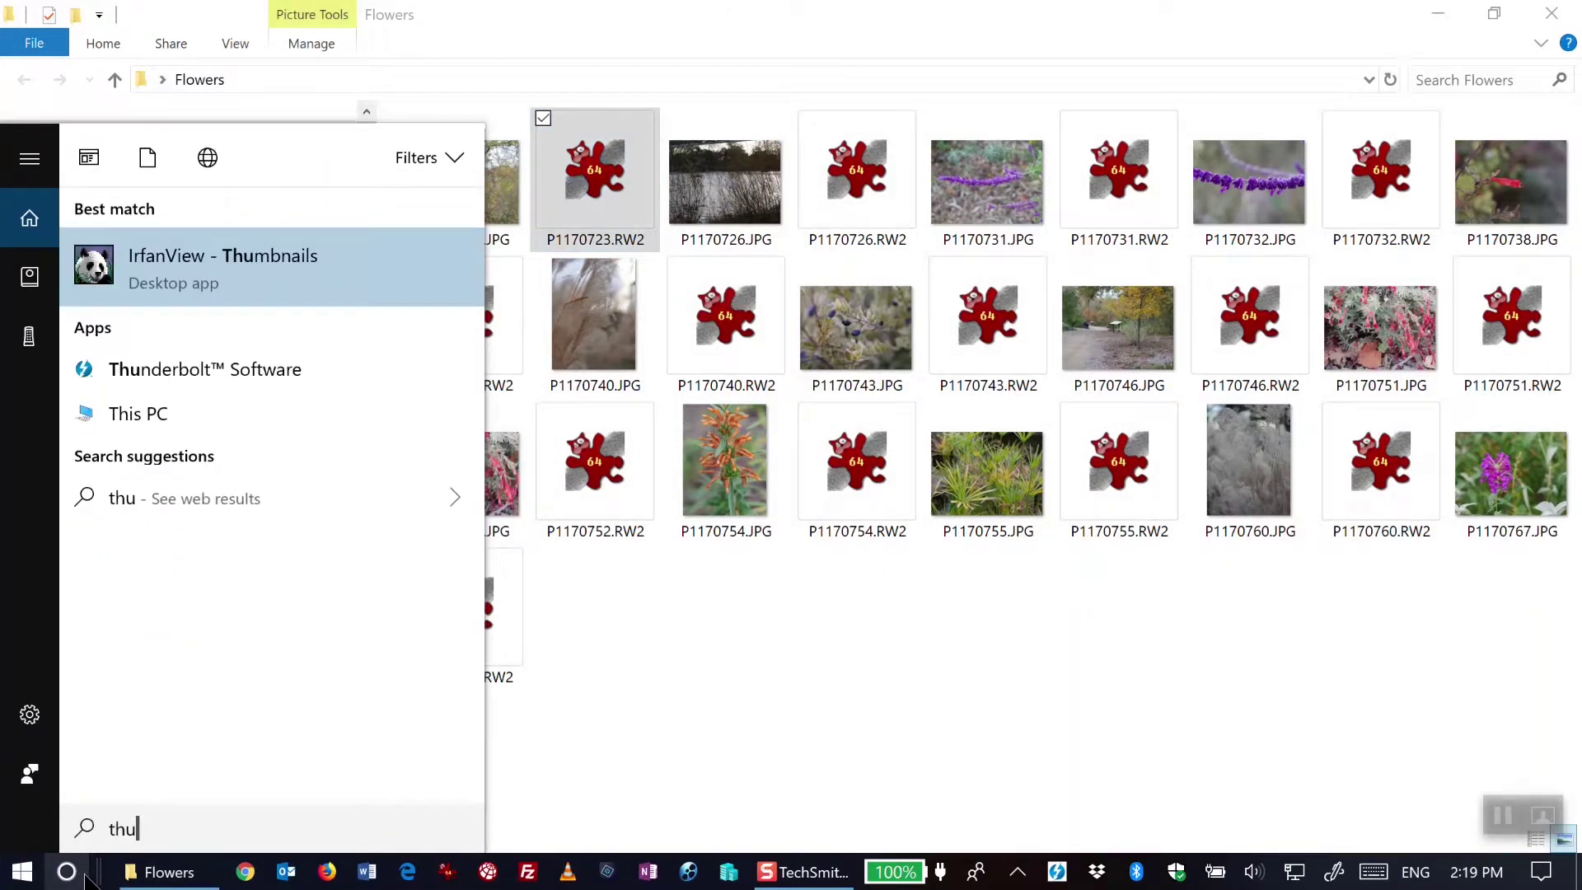
pyautogui.click(226, 298)
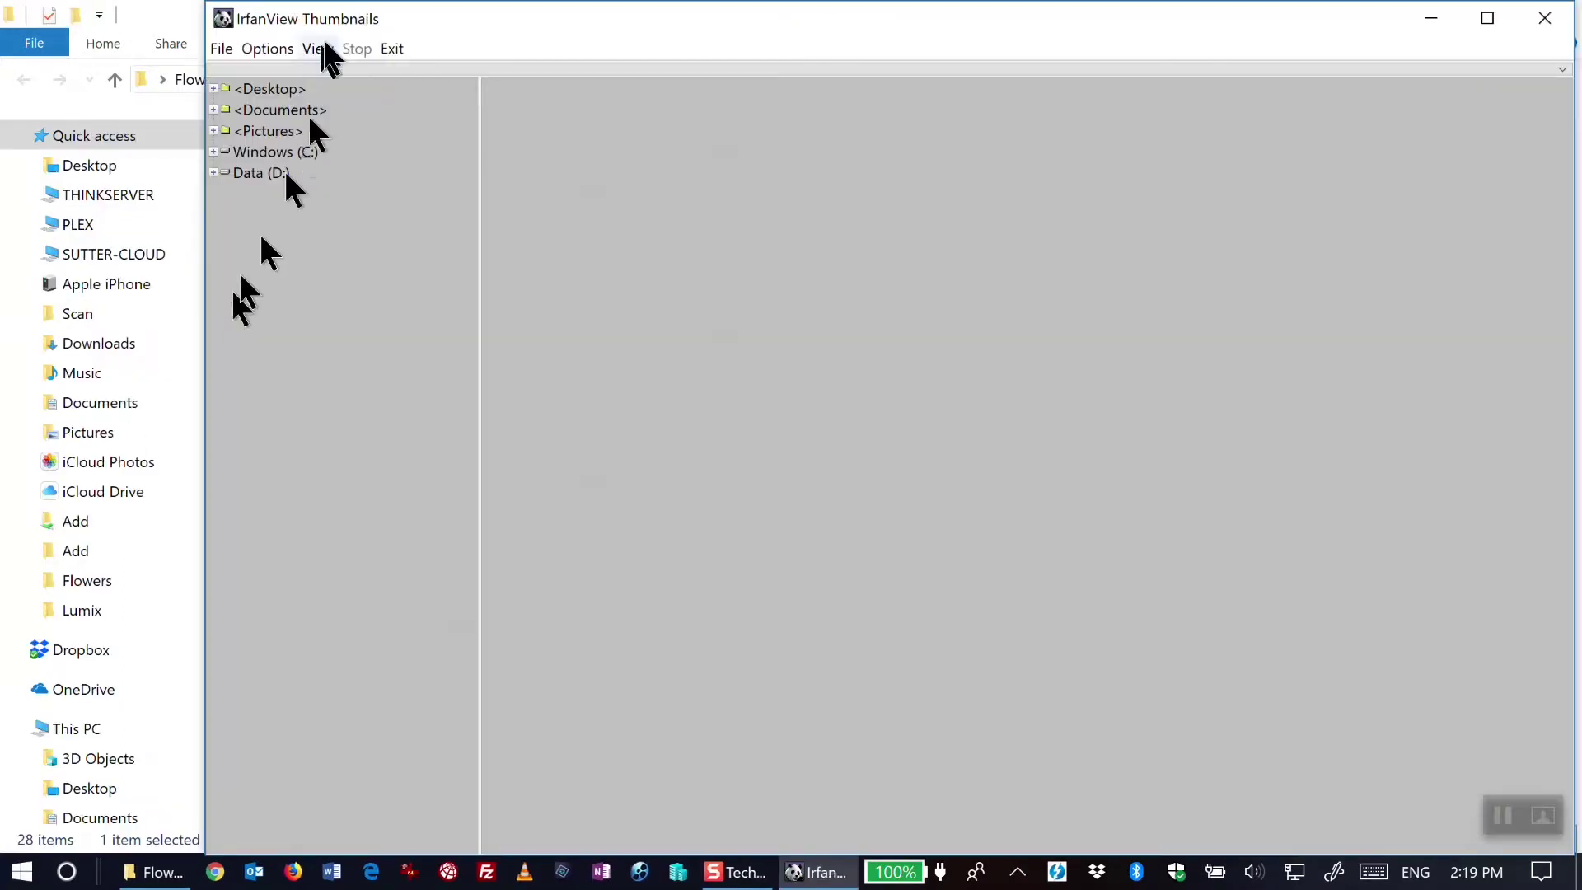
pyautogui.click(215, 86)
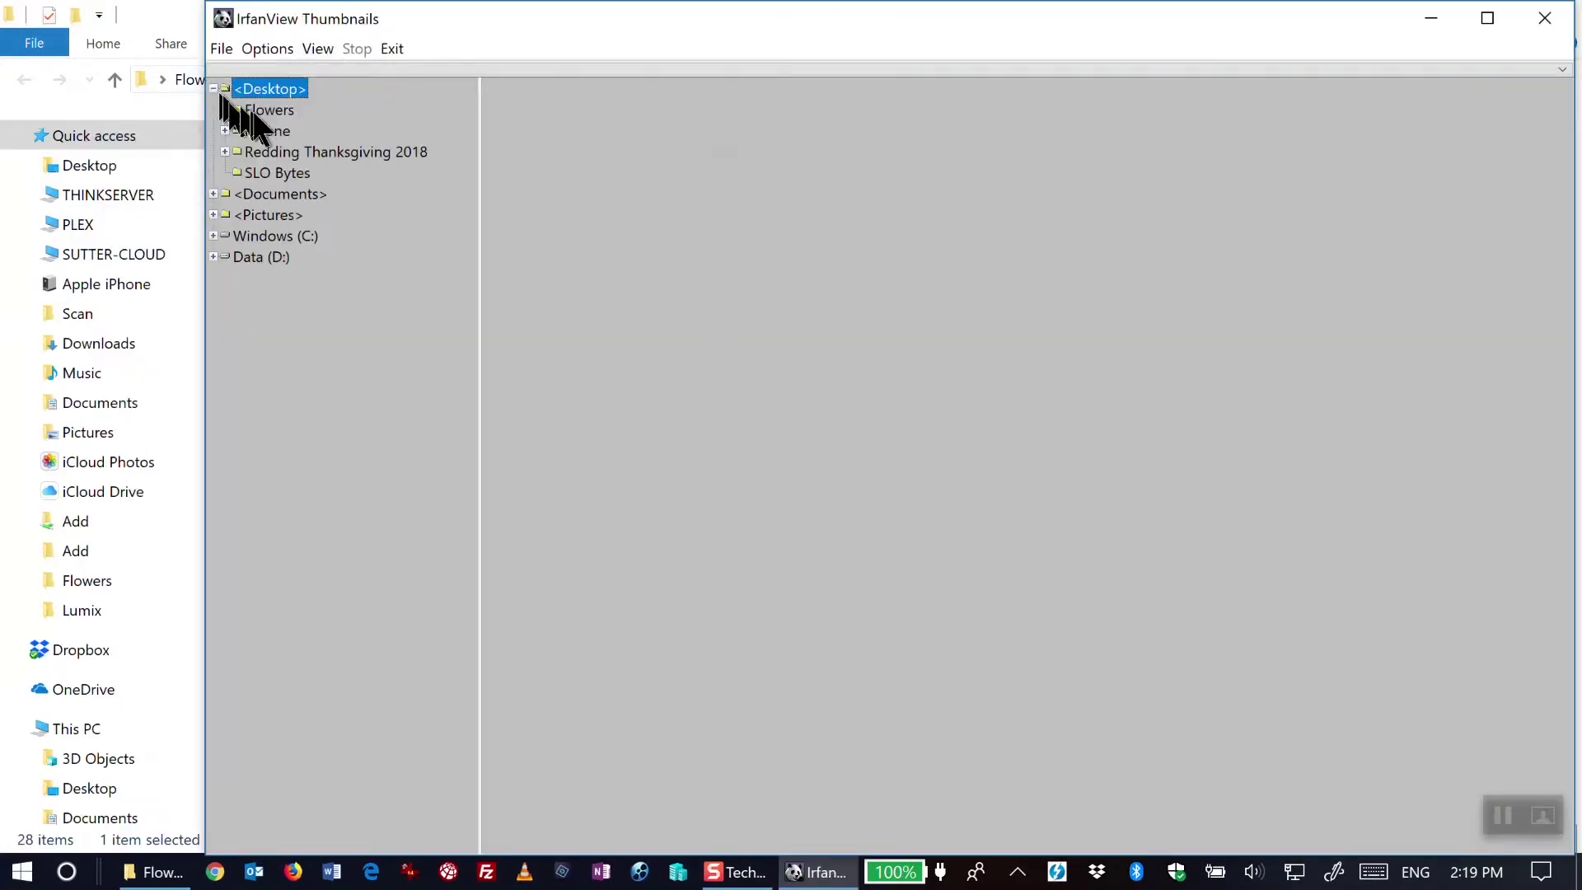
pyautogui.click(254, 114)
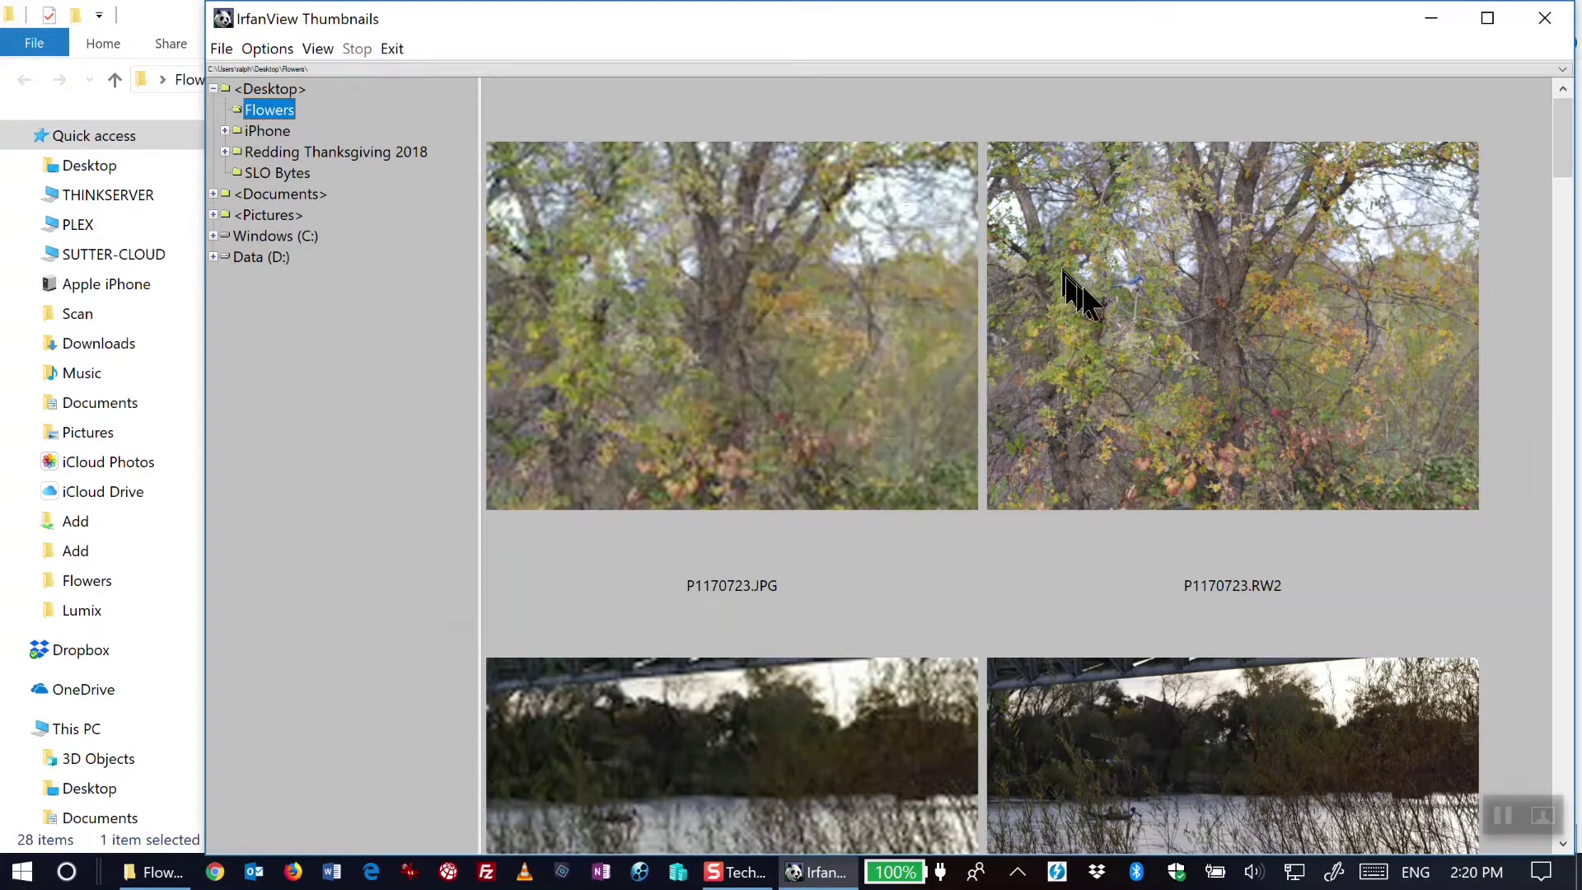
pyautogui.moveTo(1166, 404)
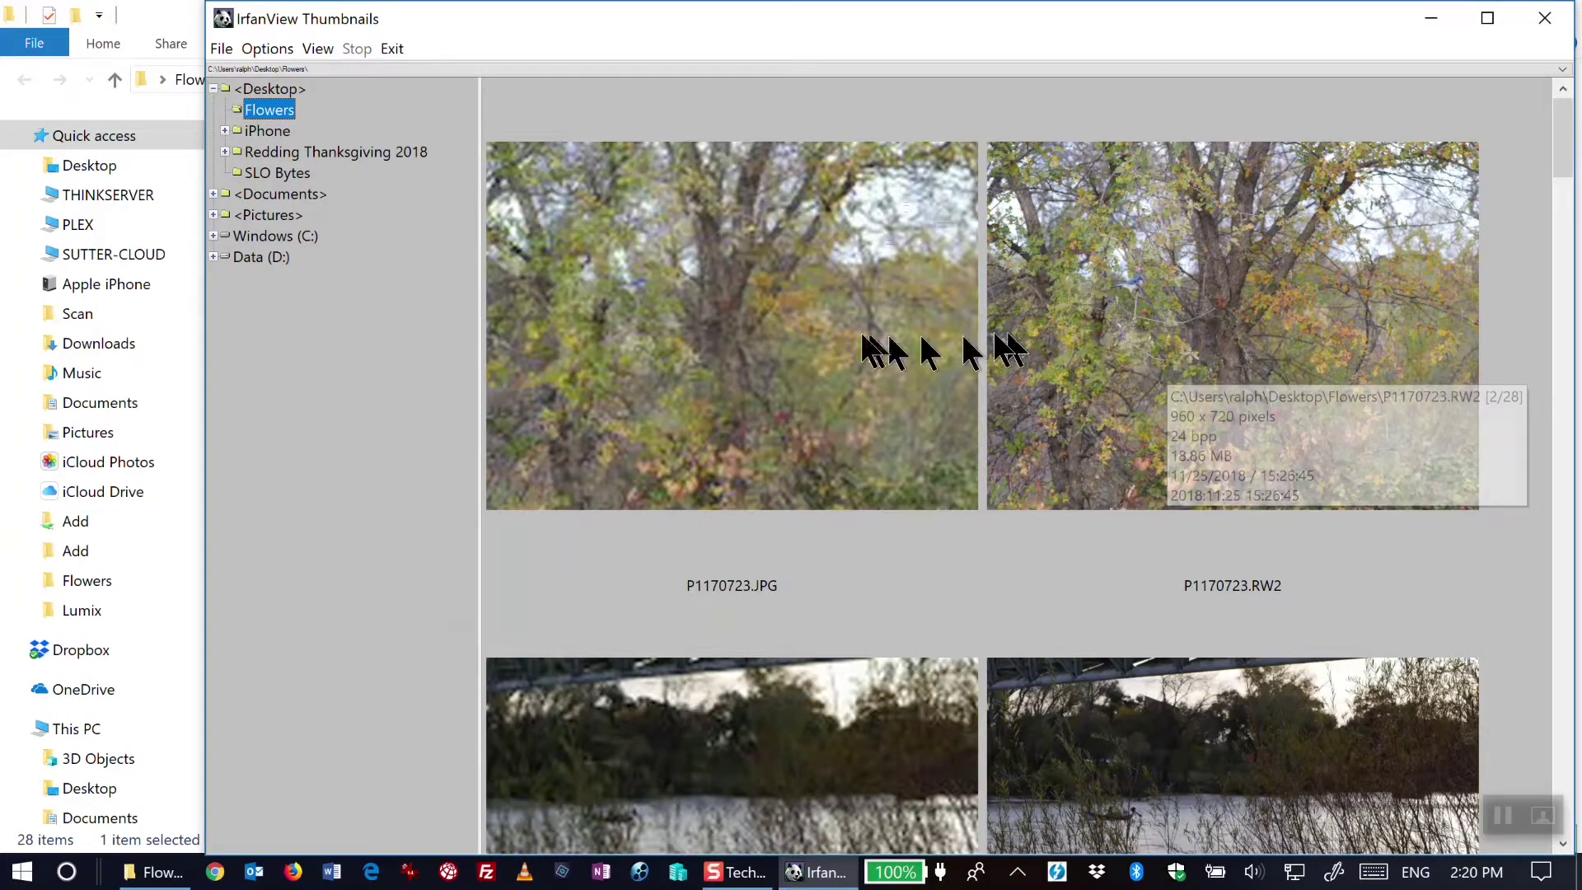
pyautogui.moveTo(614, 313)
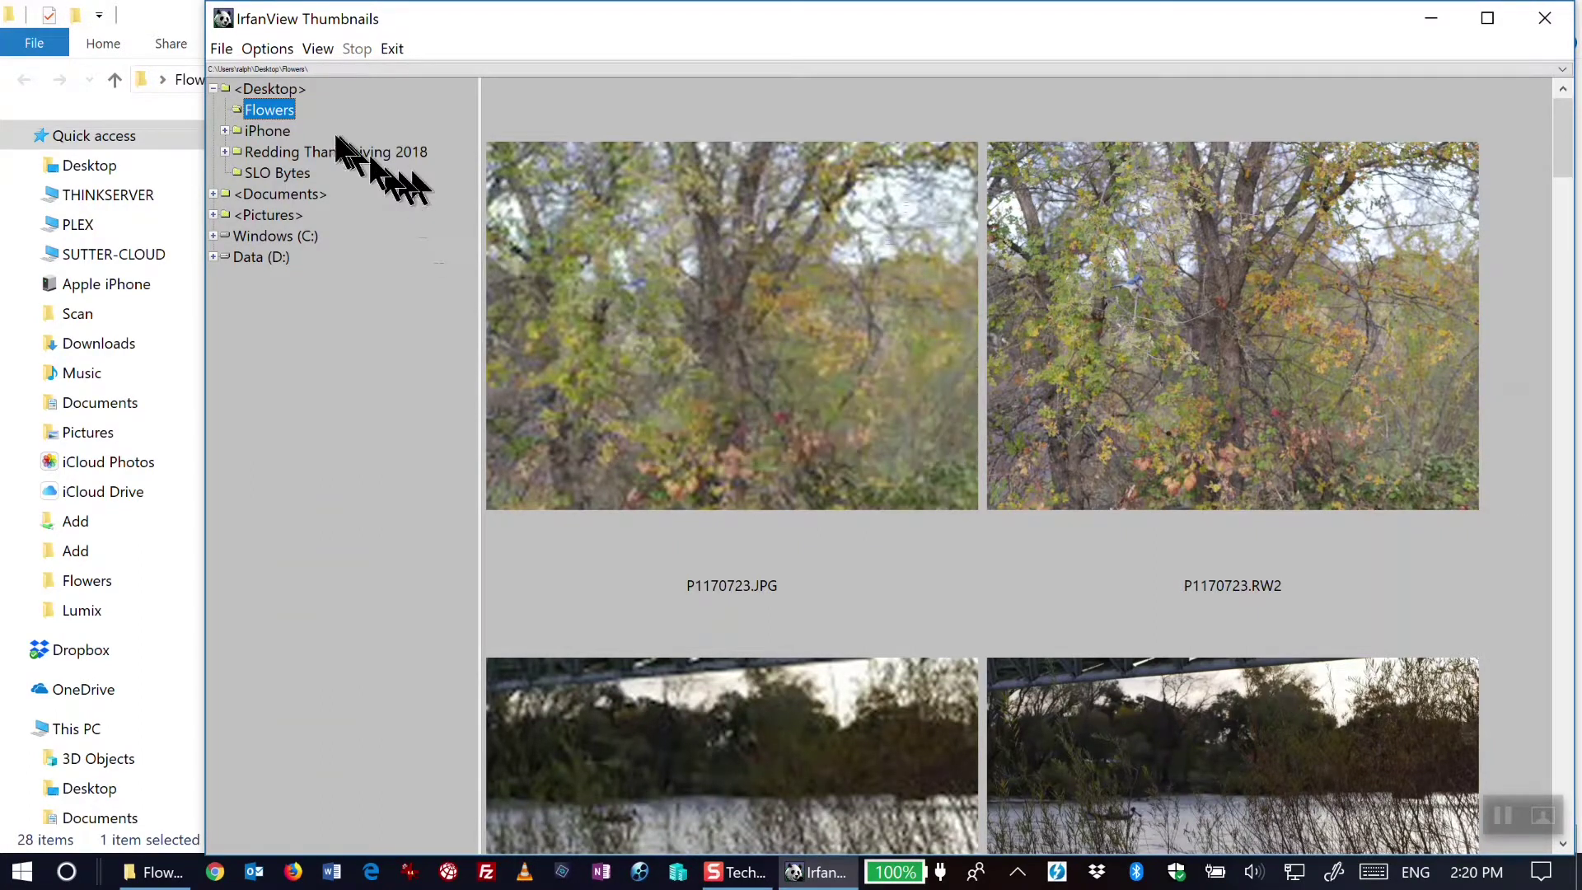
pyautogui.moveTo(725, 264)
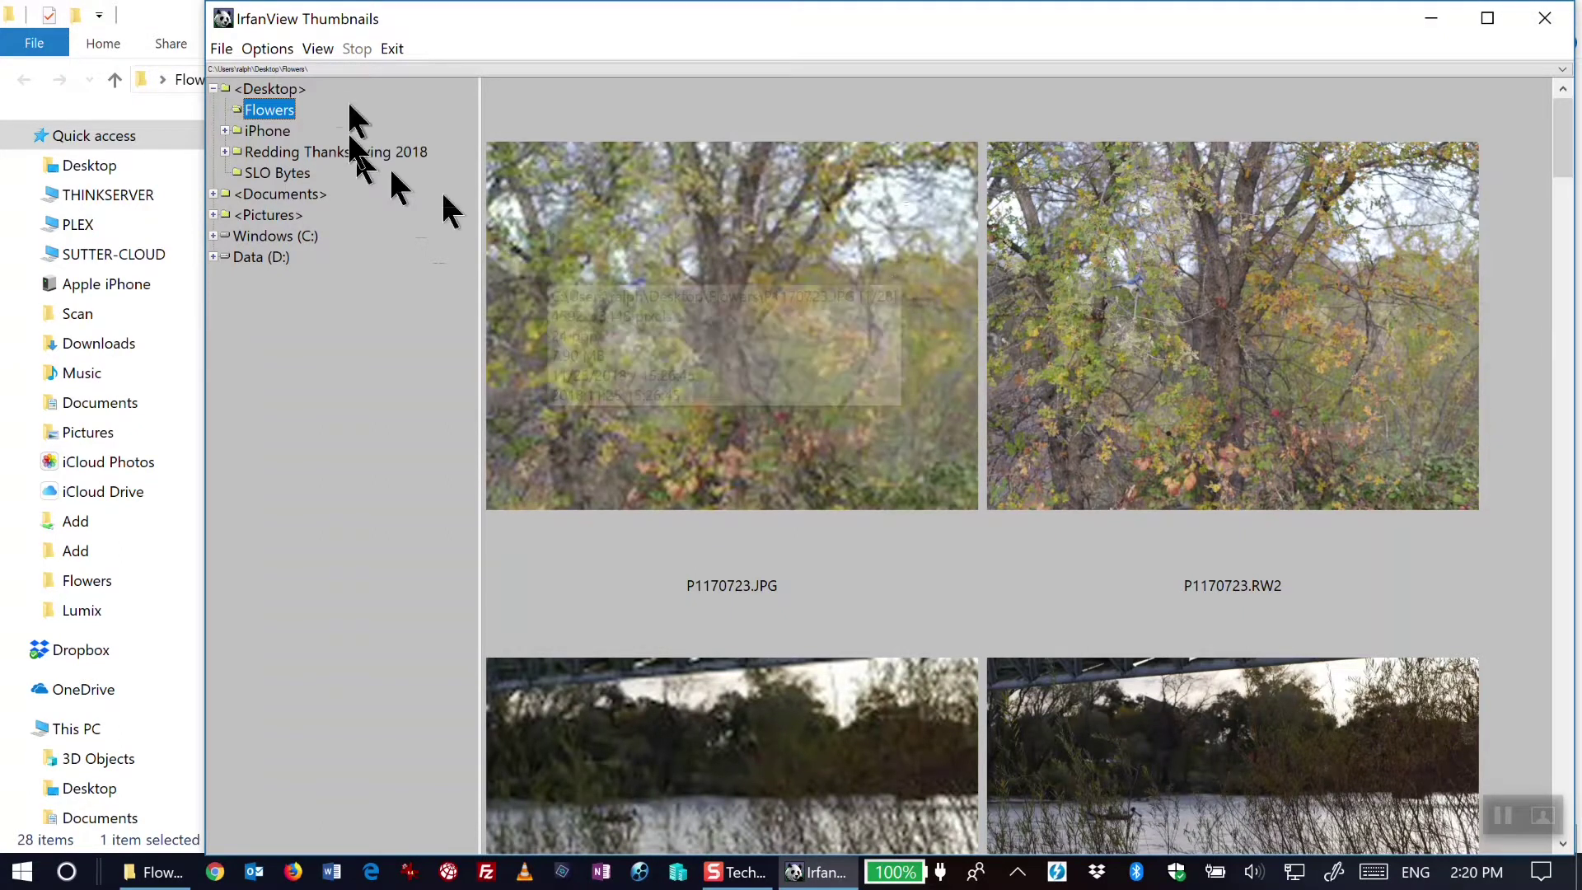
pyautogui.click(260, 48)
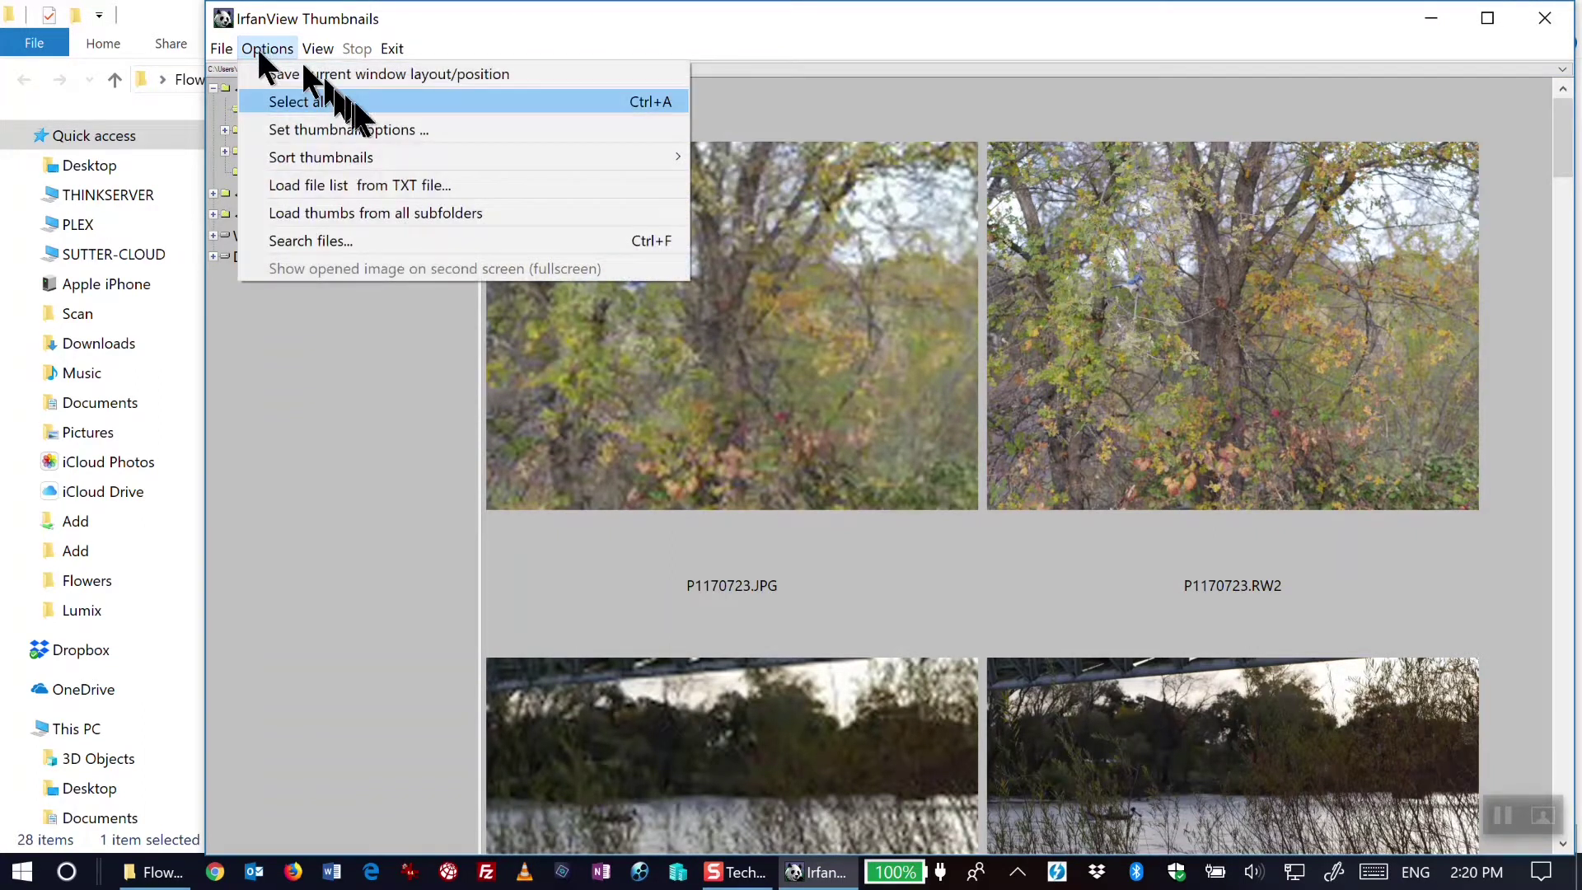
pyautogui.click(354, 130)
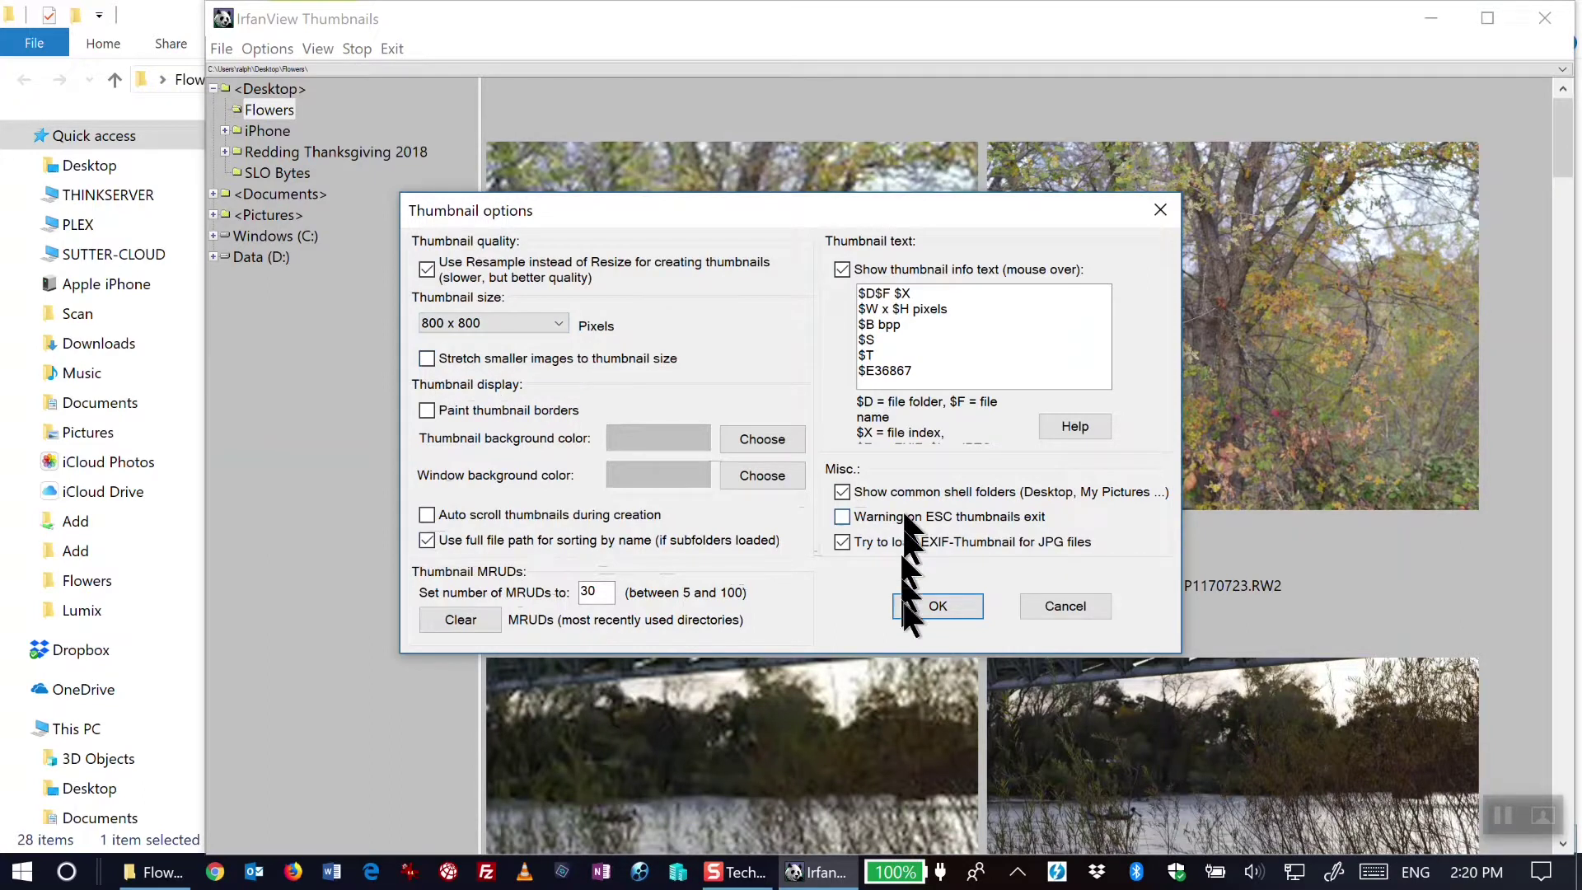
pyautogui.click(945, 607)
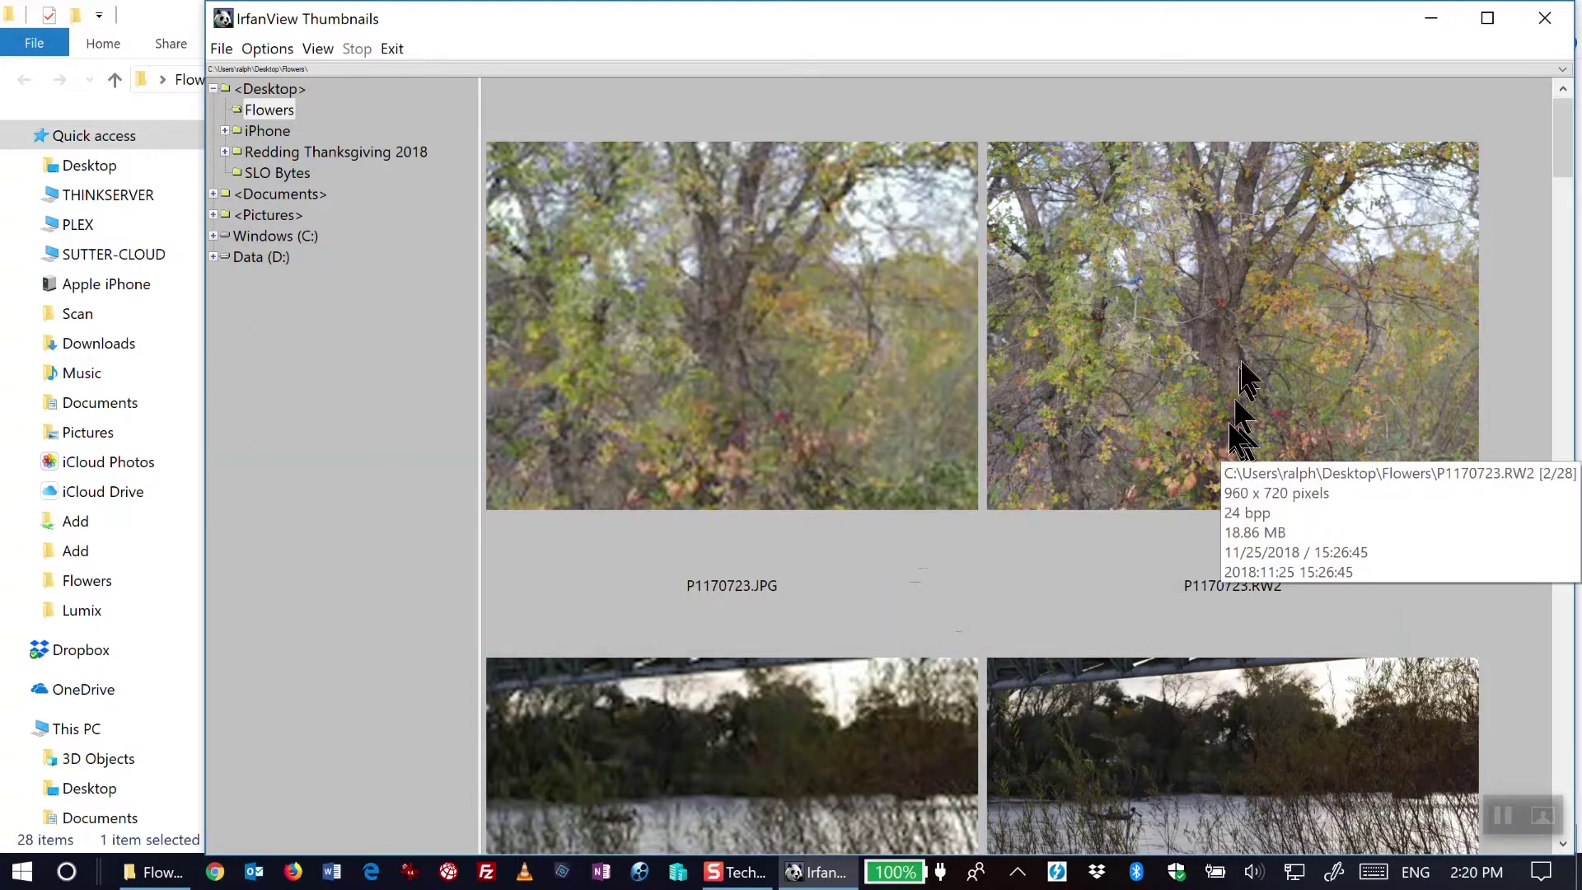
pyautogui.click(312, 400)
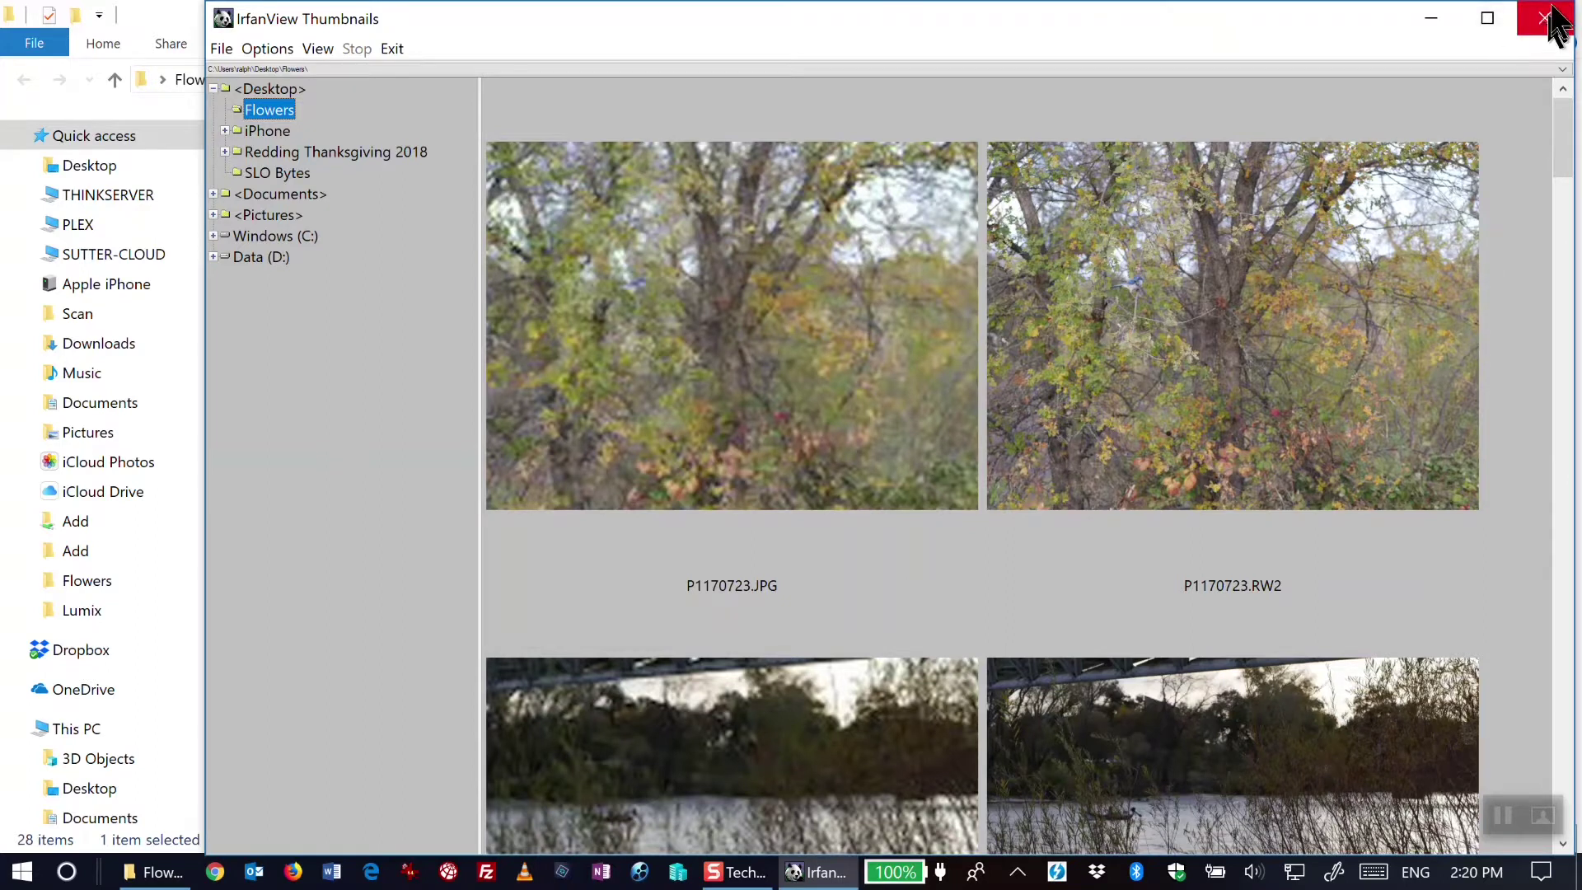
pyautogui.click(1545, 19)
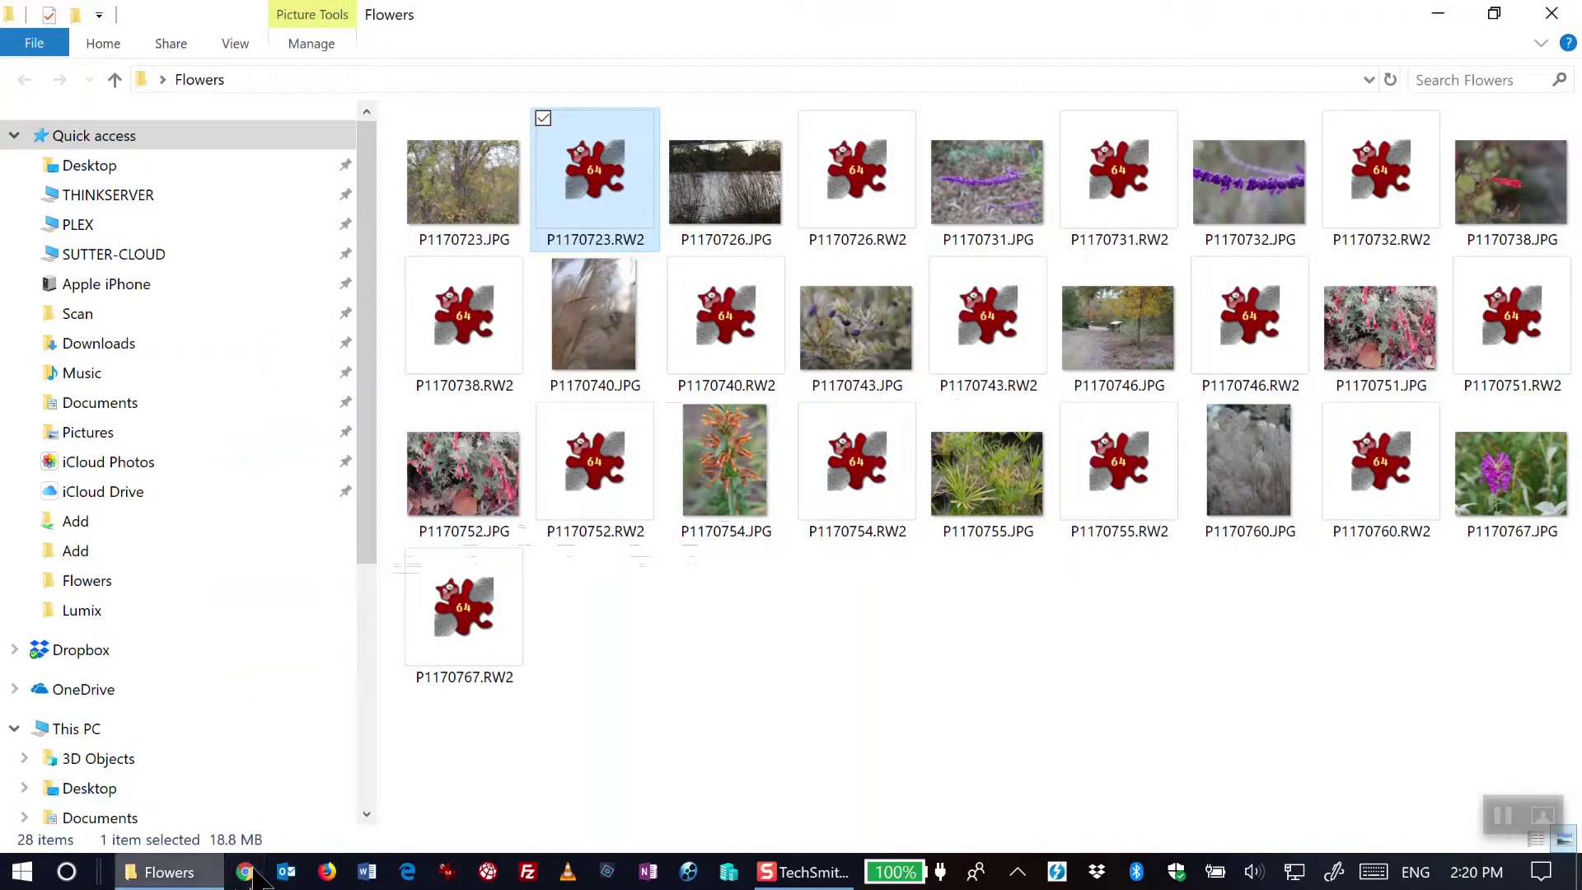
# Relaunch IrfanView Thumbnails through a 'thum' search and reload Desktop > Flowers previews
pyautogui.click(69, 881)
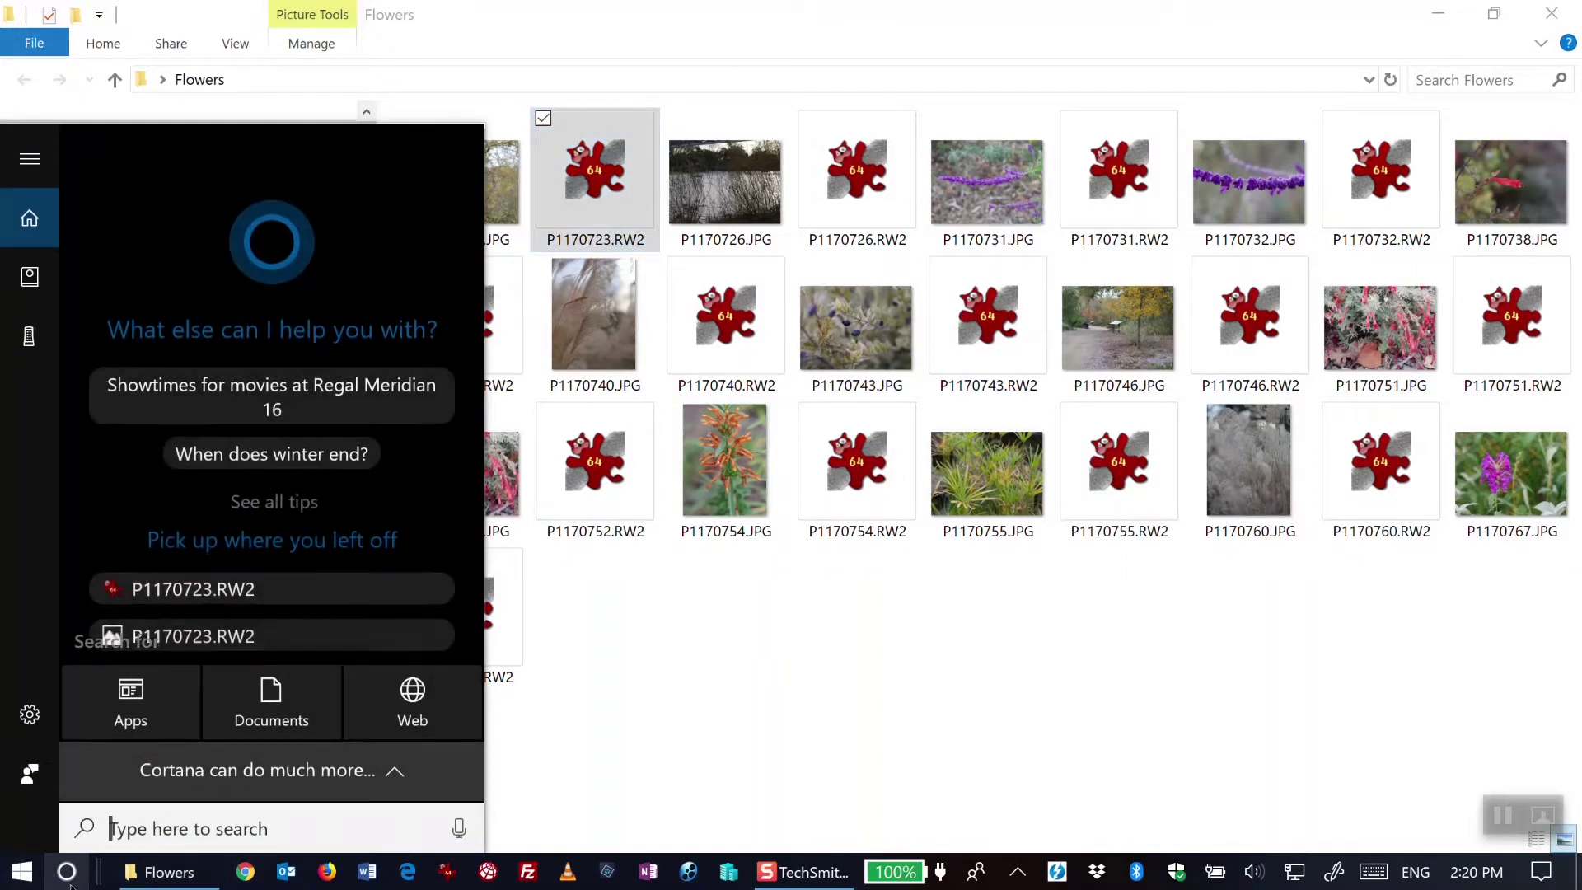
pyautogui.click(67, 876)
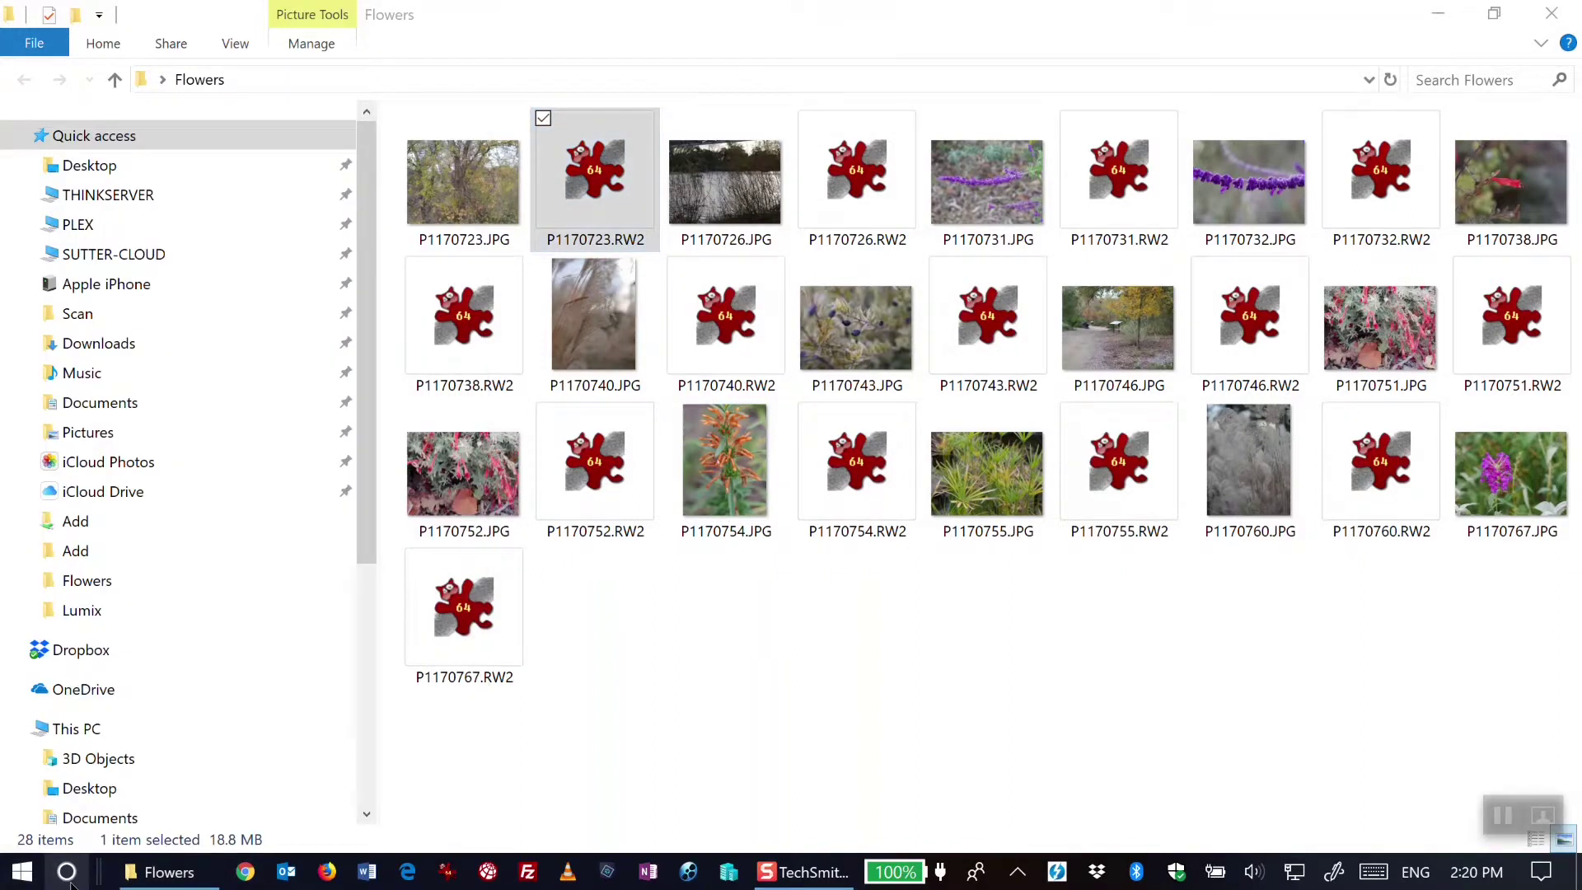
pyautogui.click(68, 876)
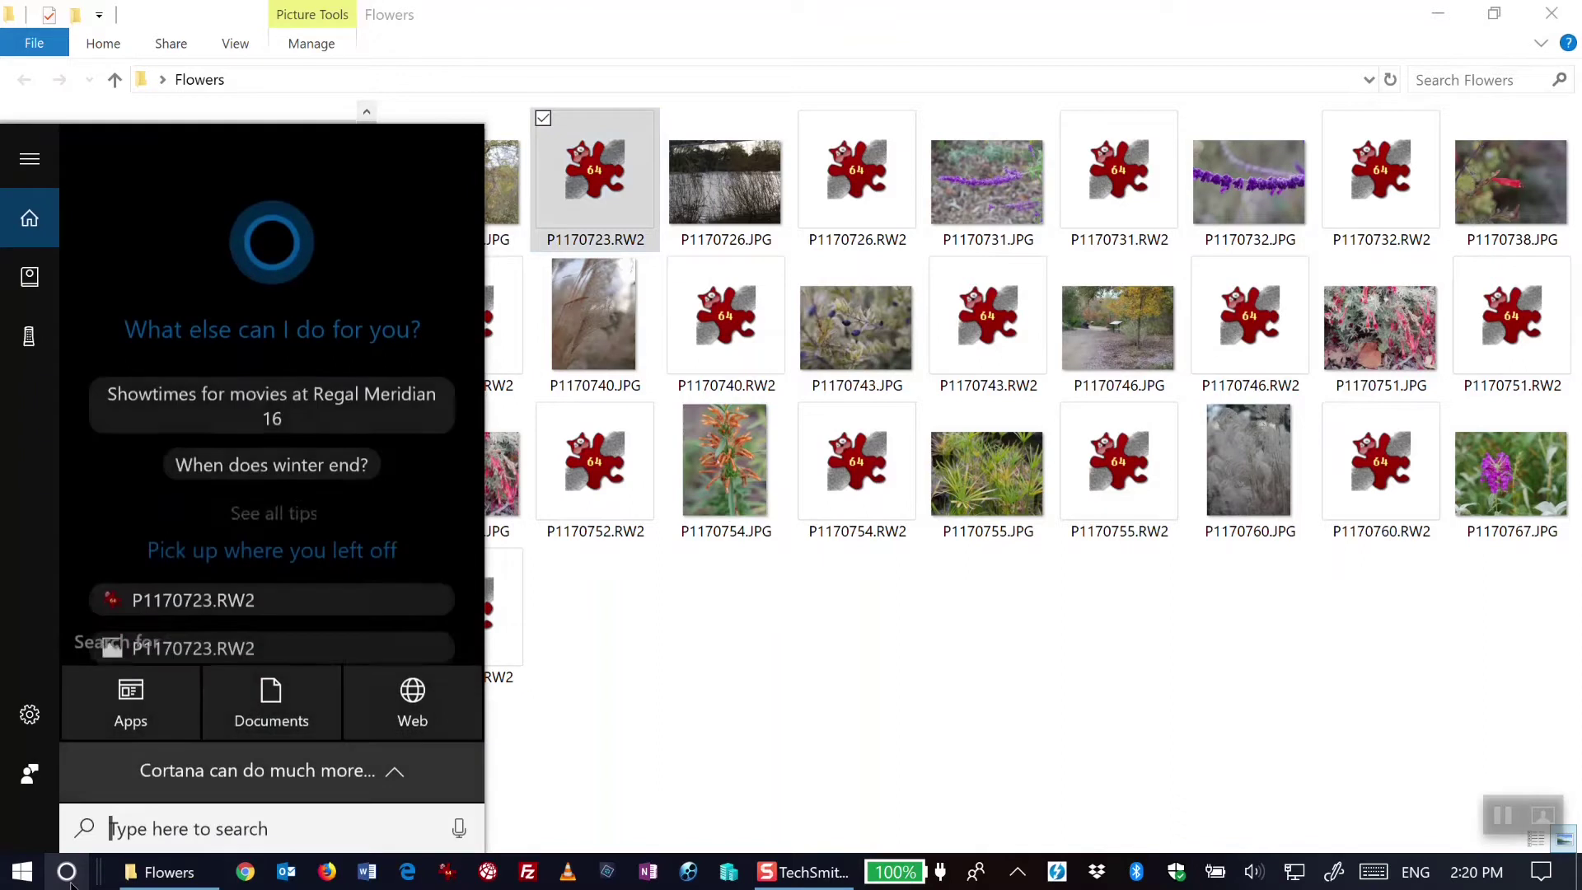
pyautogui.write('thum')
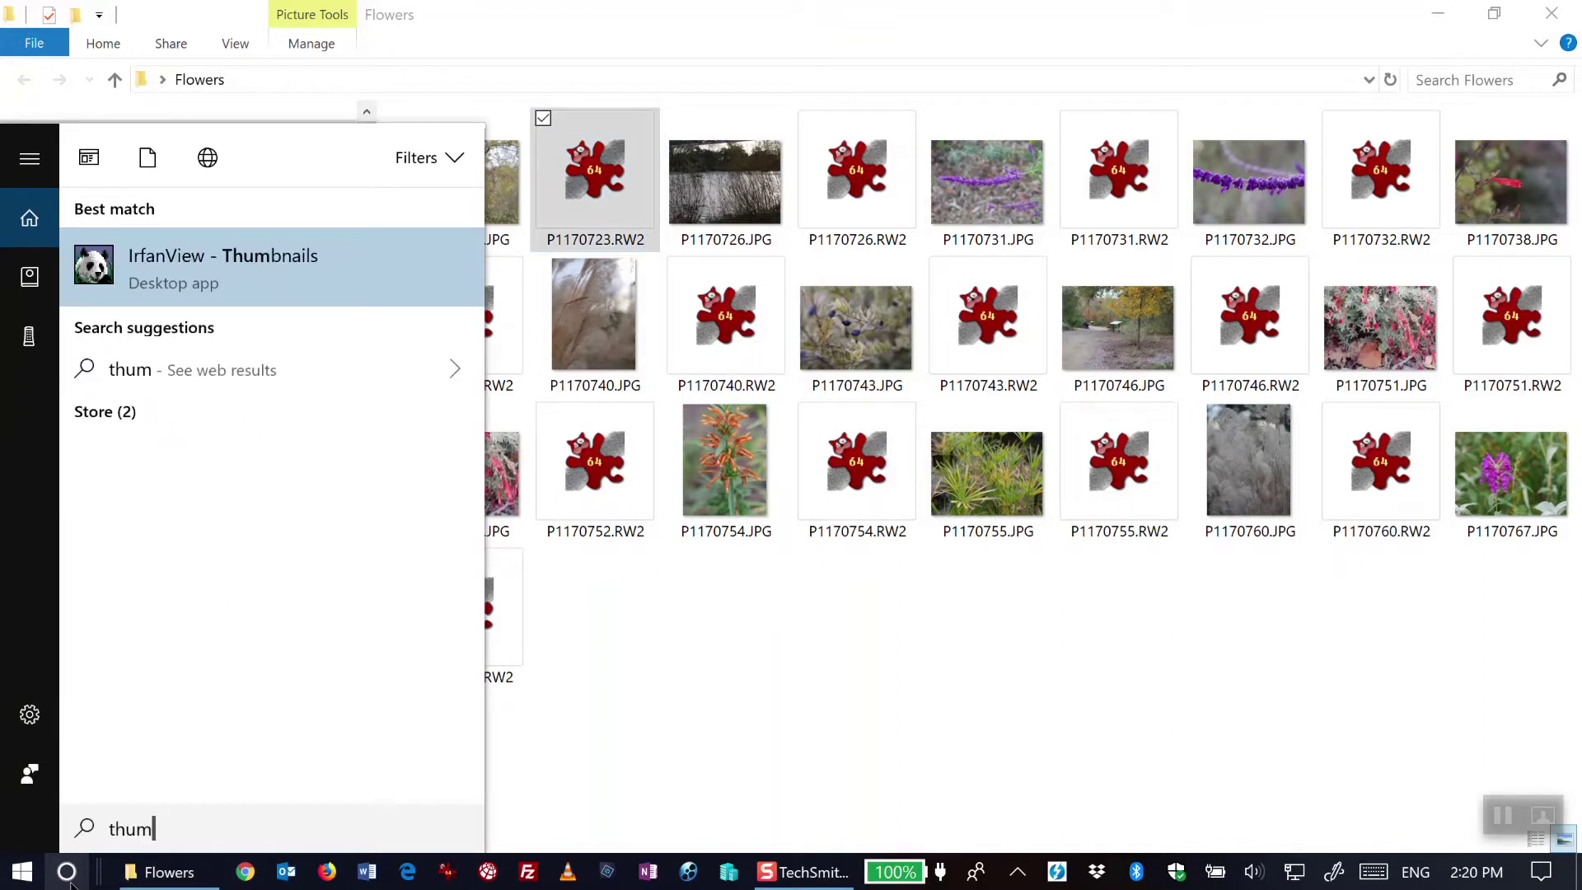
pyautogui.click(211, 264)
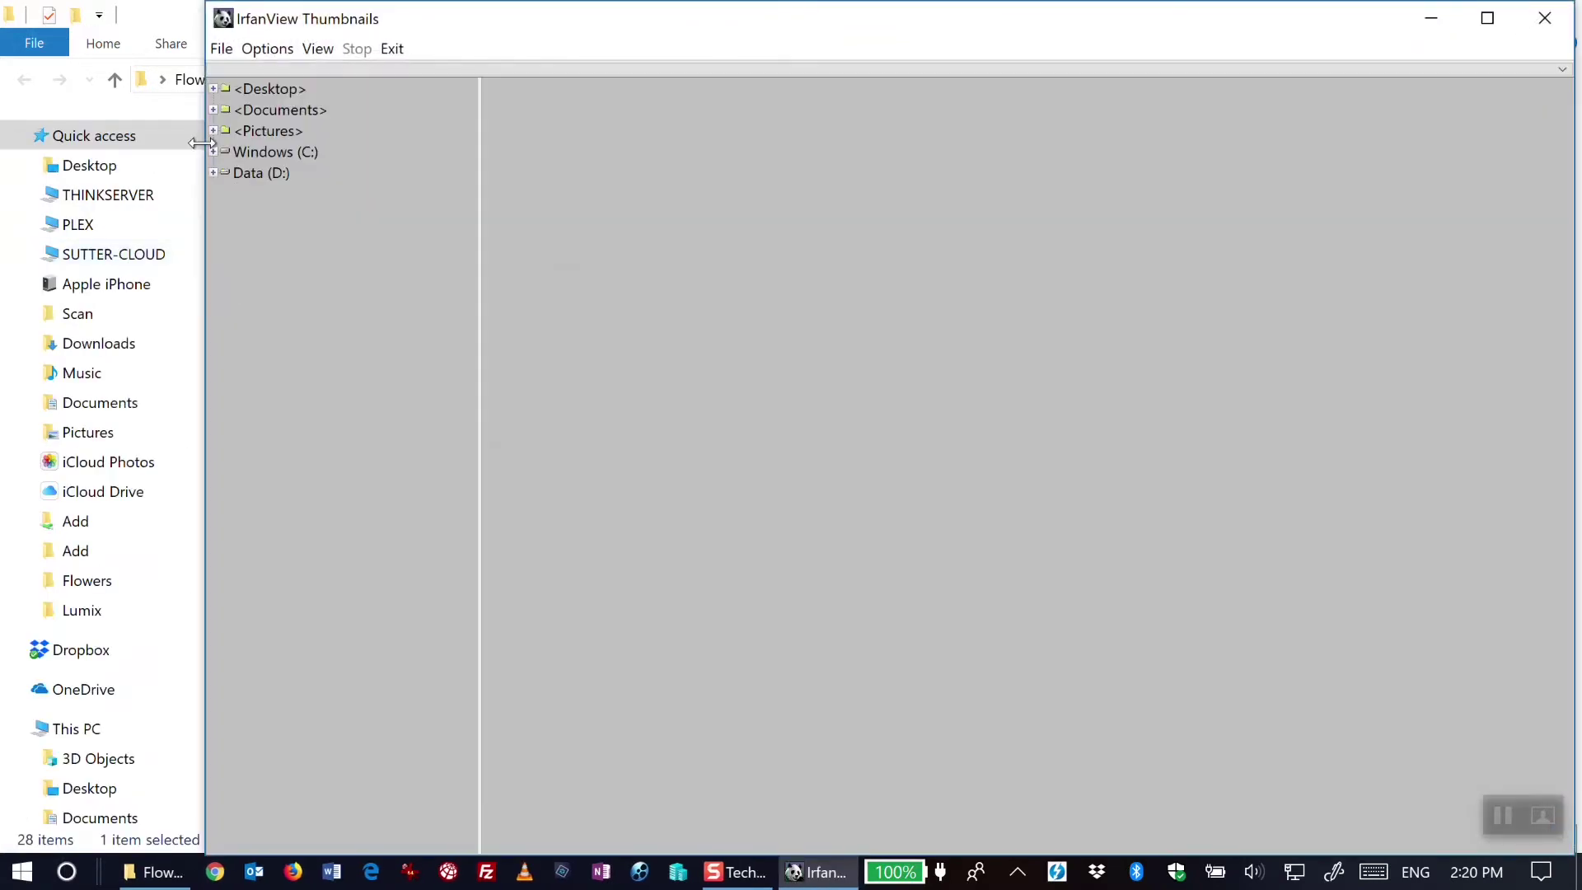
pyautogui.click(214, 89)
pyautogui.click(272, 110)
pyautogui.moveTo(1022, 379)
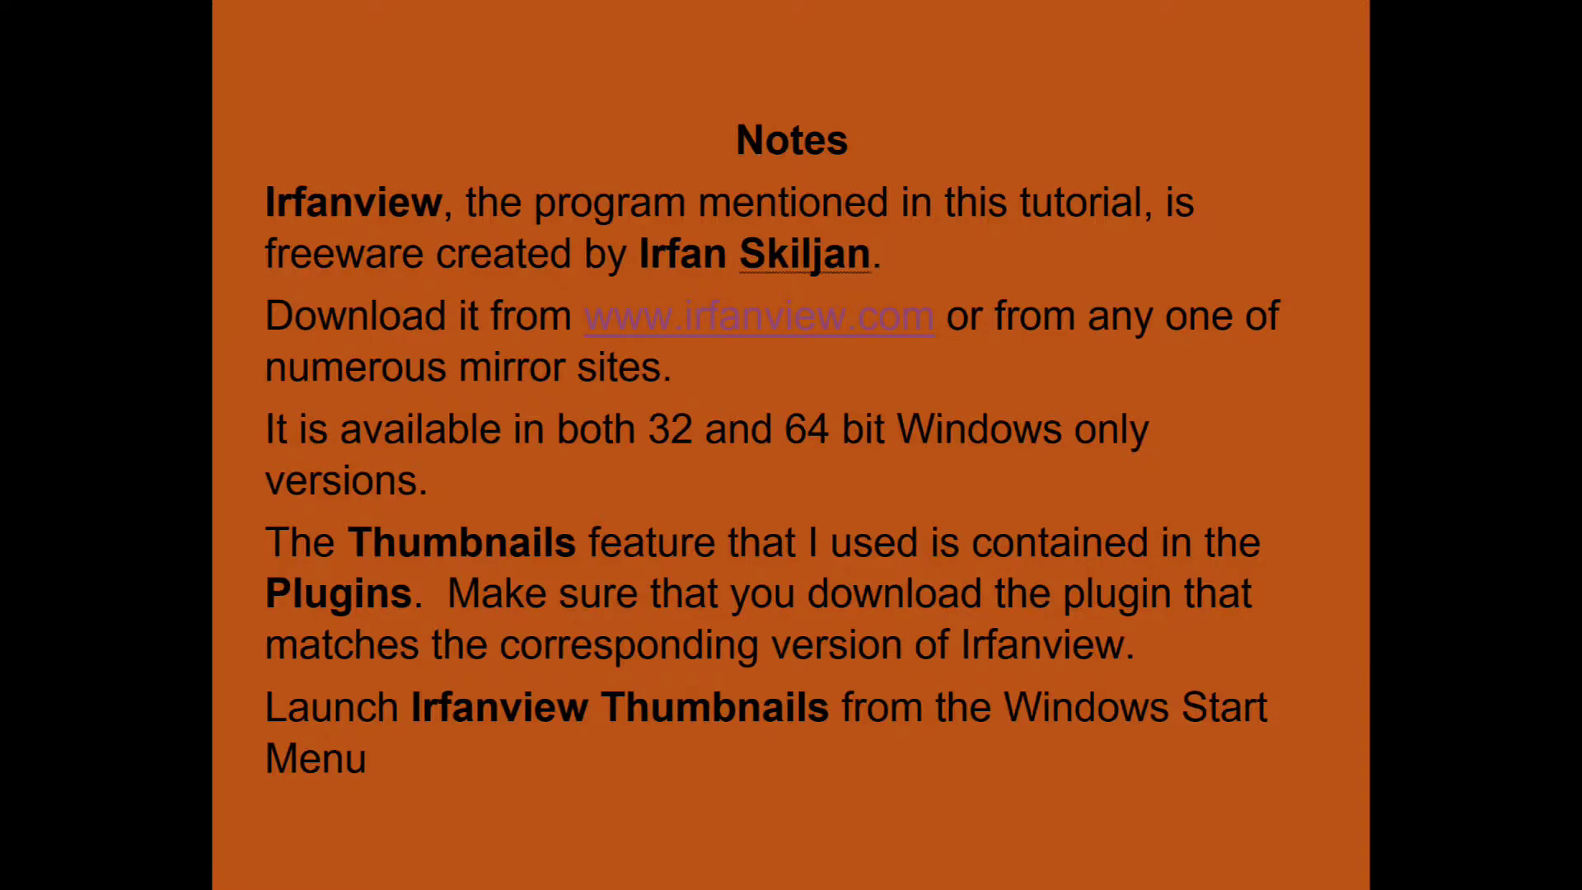